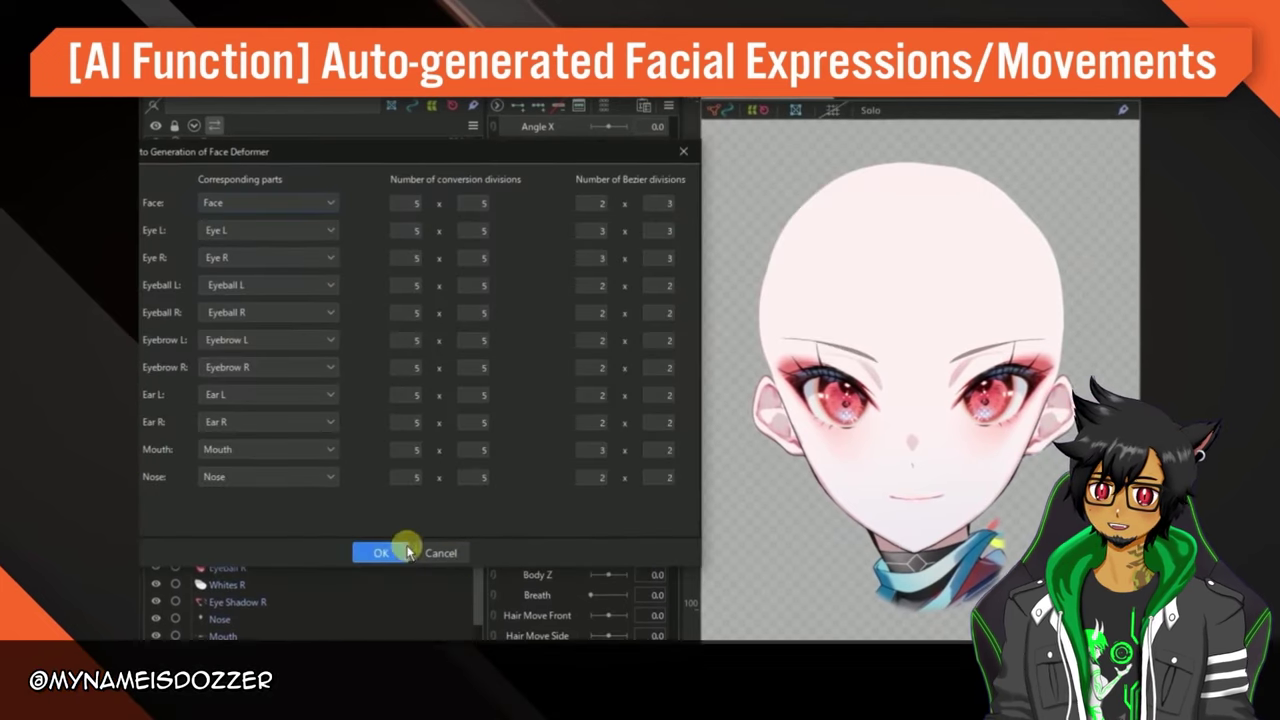
# Start automatic face deformer generation for the sample bald head model
pyautogui.click(400, 551)
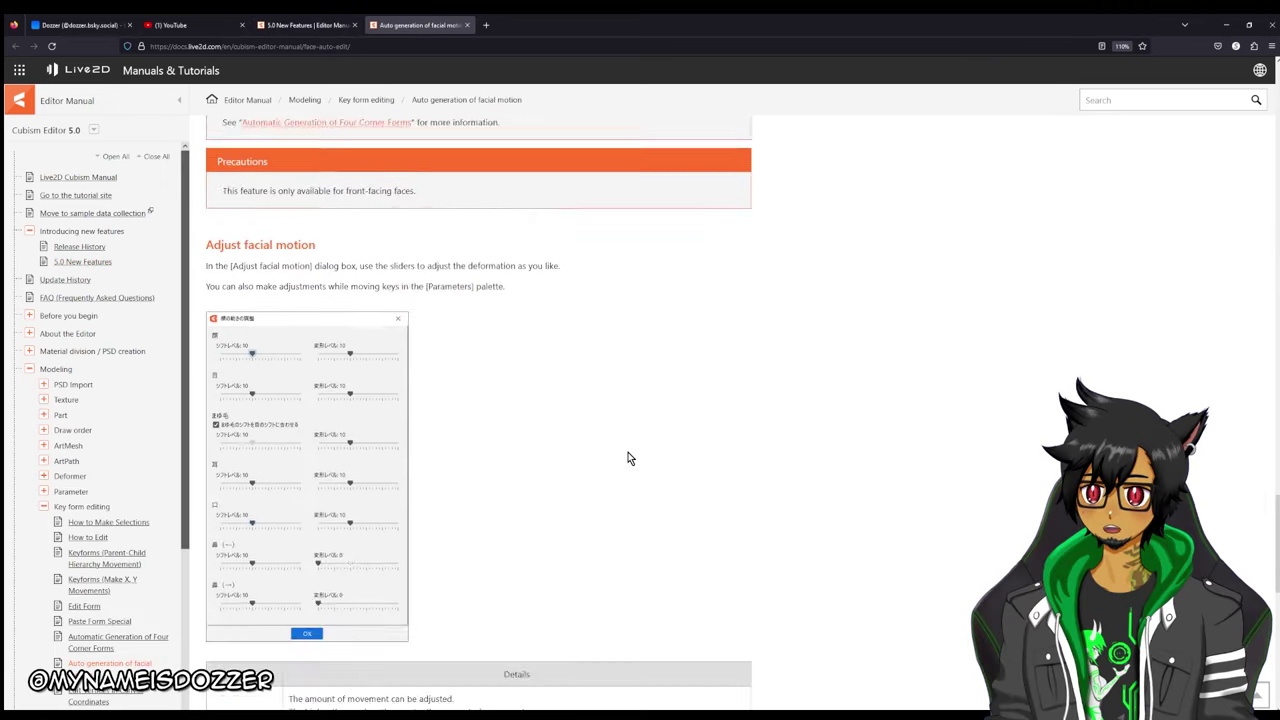
# Scroll through the Auto generation of facial motion guide to review its setup steps
pyautogui.scroll(15, 630, 456)
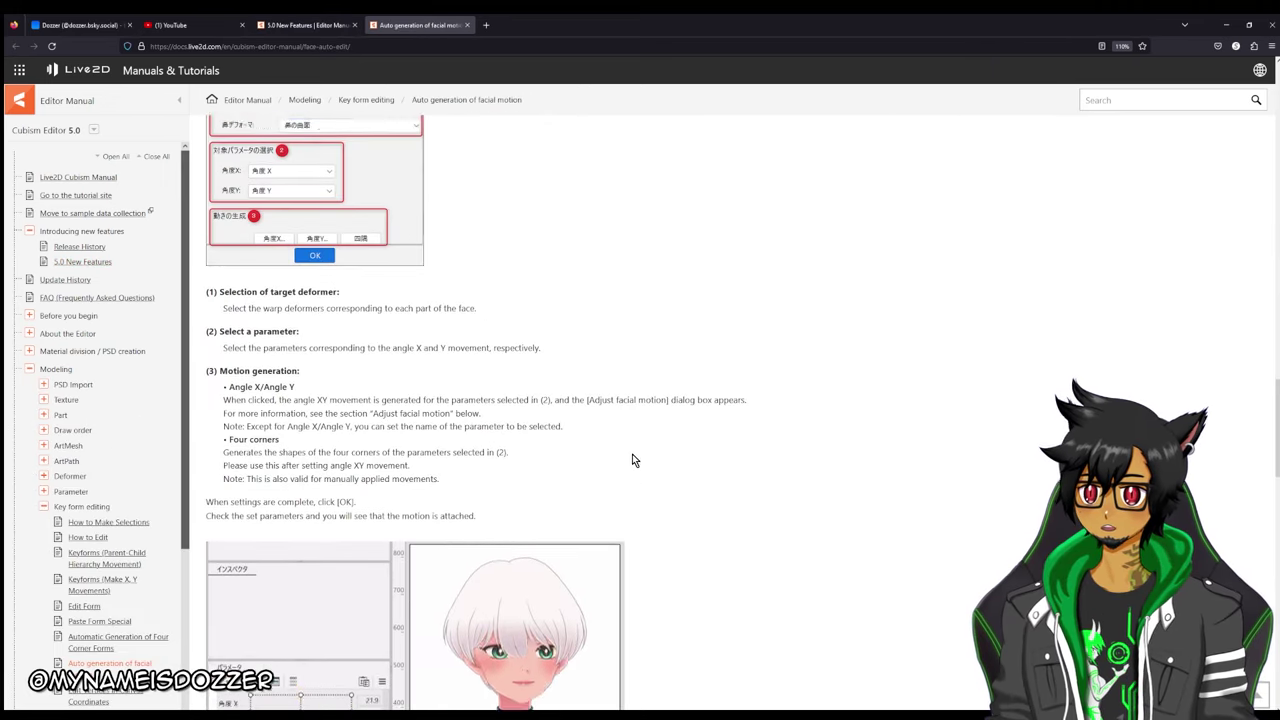
pyautogui.scroll(10, 633, 474)
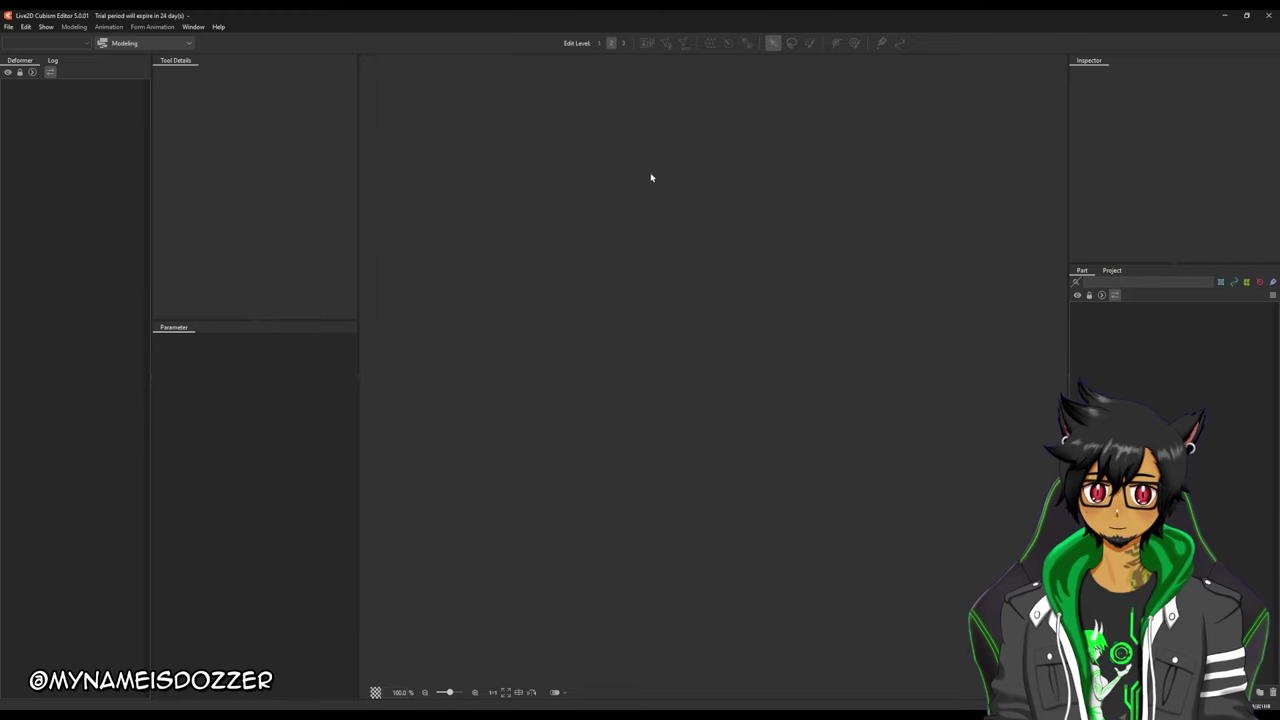
# Import DozzerSample.psd into Cubism using '< Create new model with PSD file >'
pyautogui.click(8, 27)
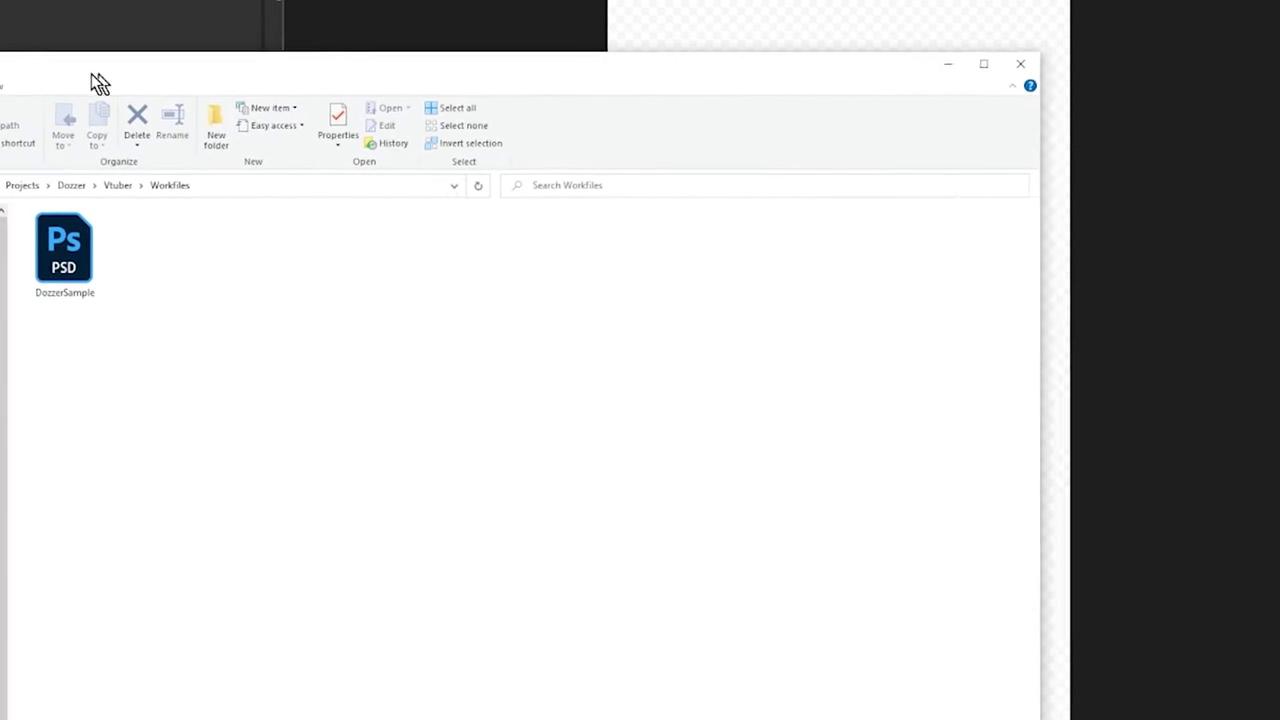
pyautogui.doubleClick(63, 266)
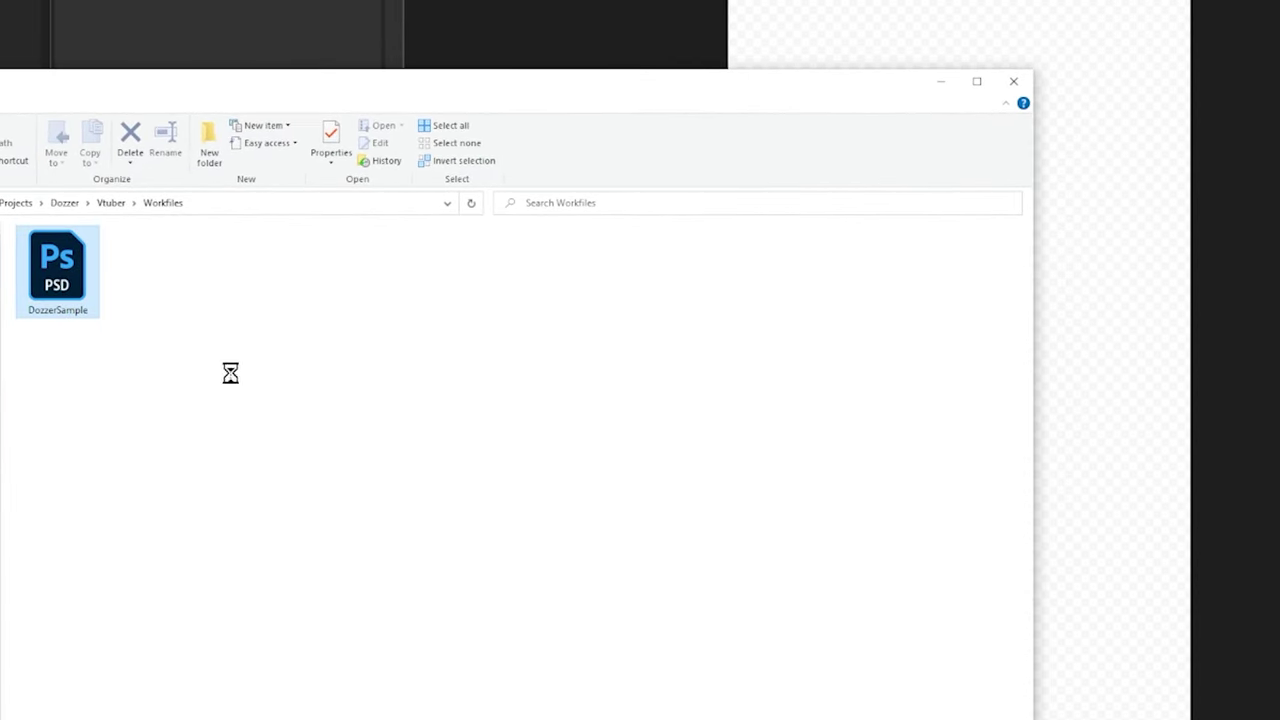
pyautogui.moveTo(57, 265); pyautogui.dragTo(952, 29)
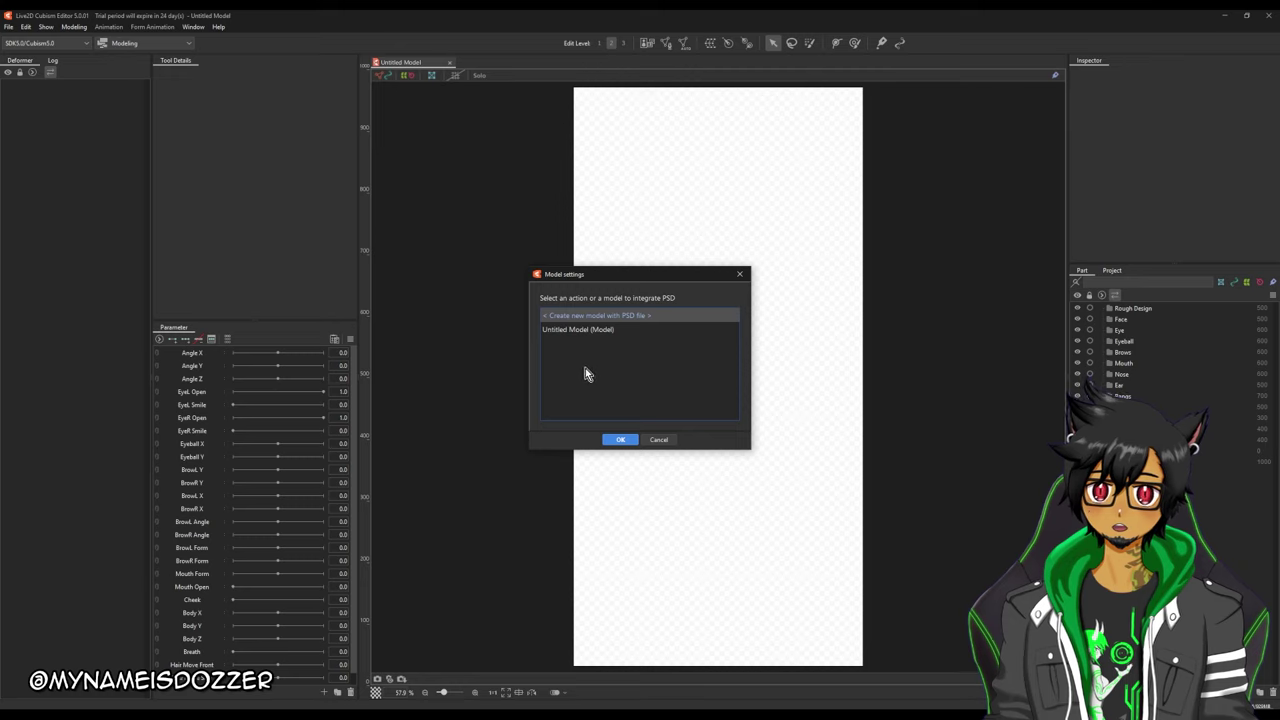
pyautogui.click(596, 331)
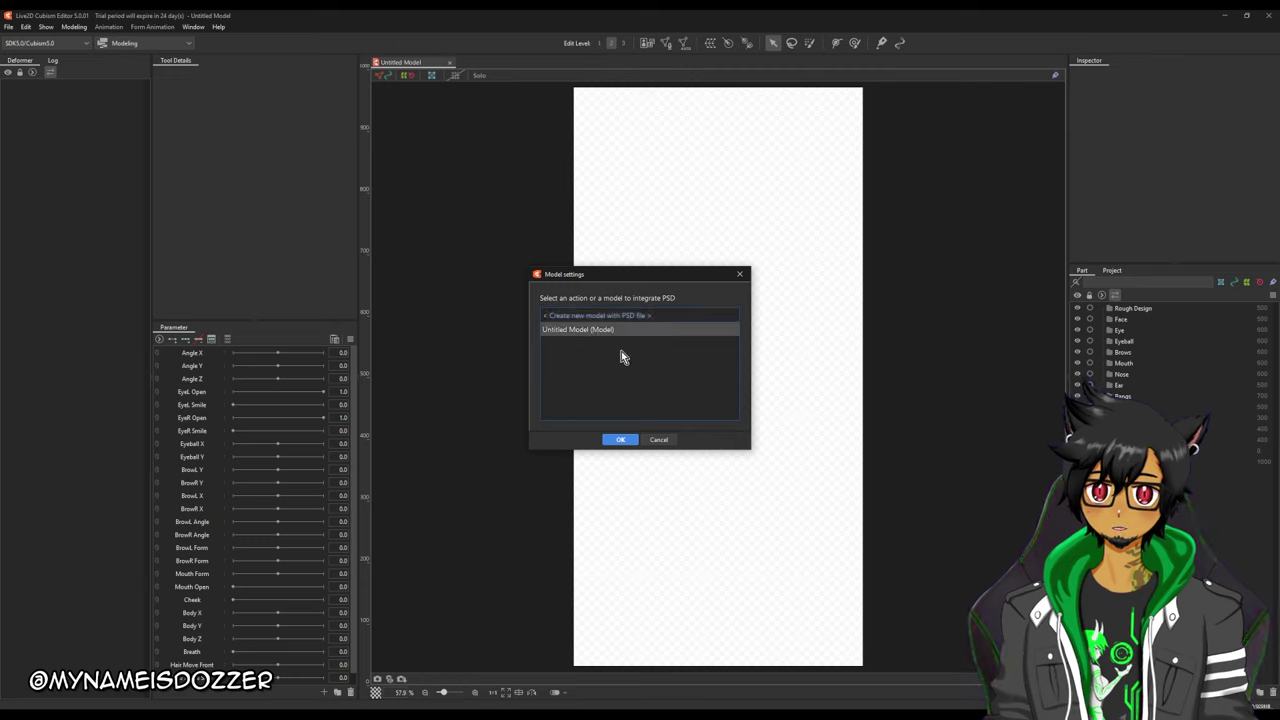
pyautogui.click(640, 317)
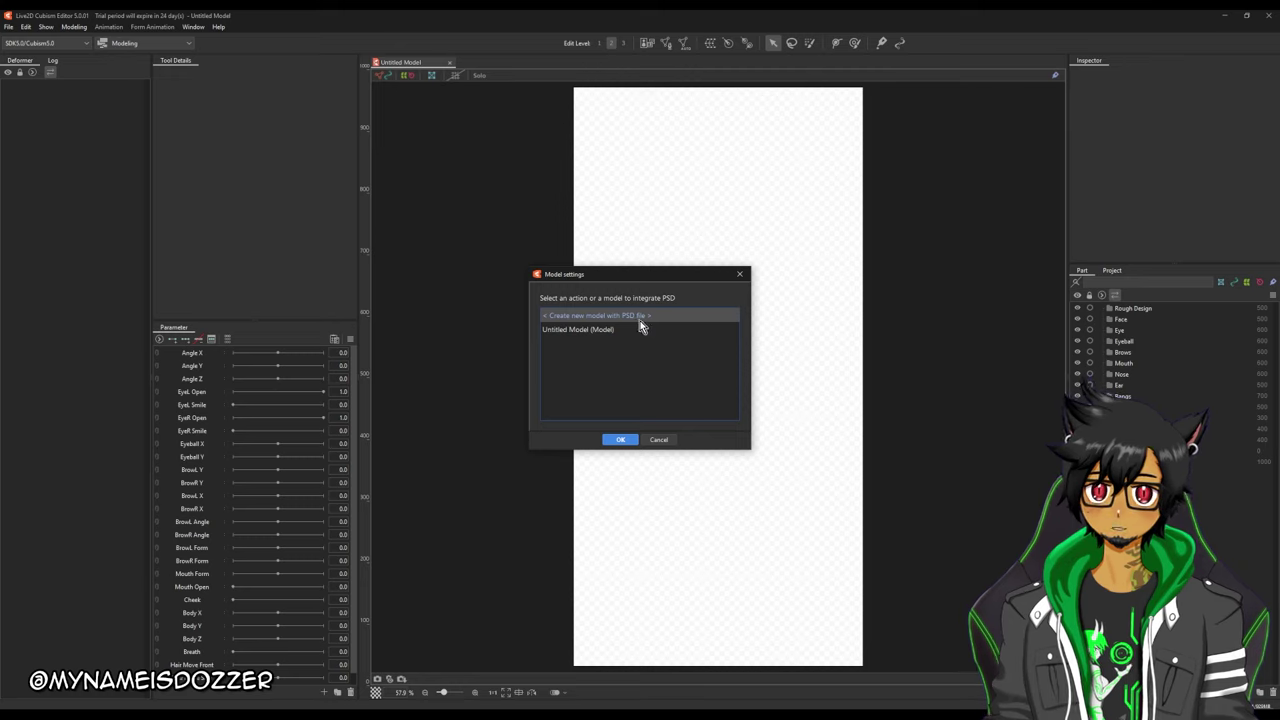
pyautogui.click(622, 440)
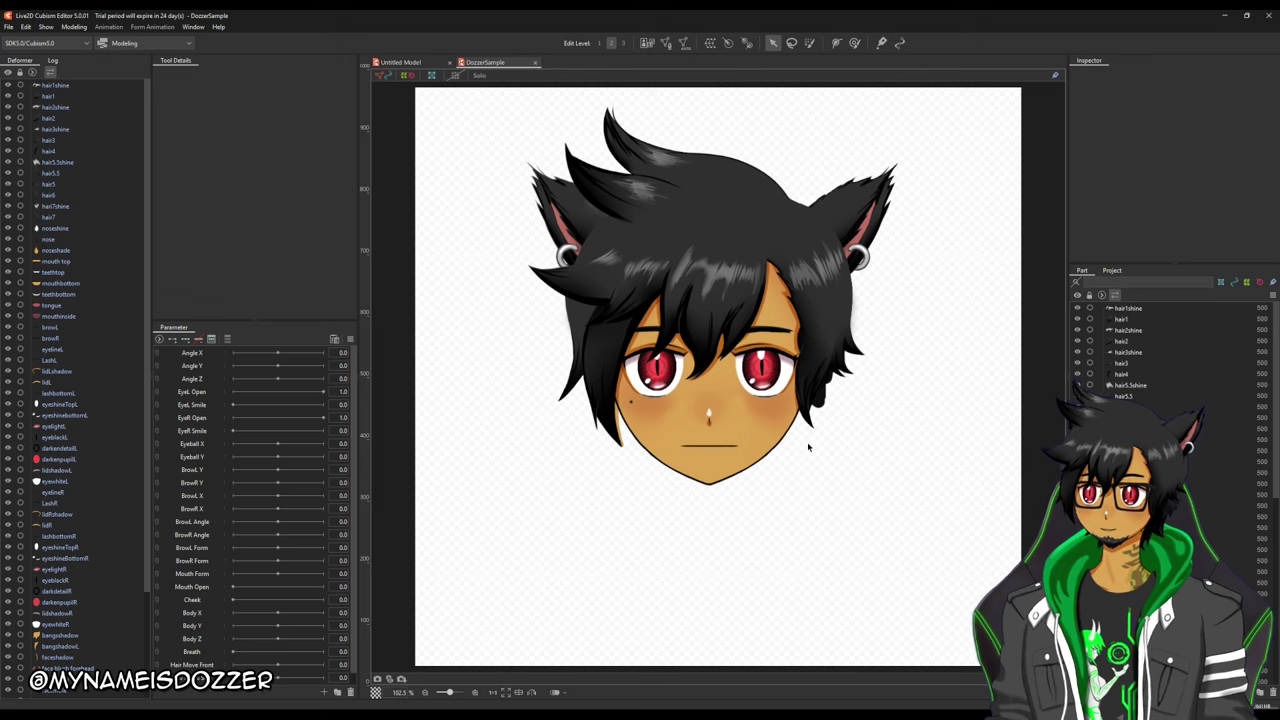
# Create a new part group named Hair Front
pyautogui.scroll(-3, 1209, 494)
pyautogui.click(712, 275)
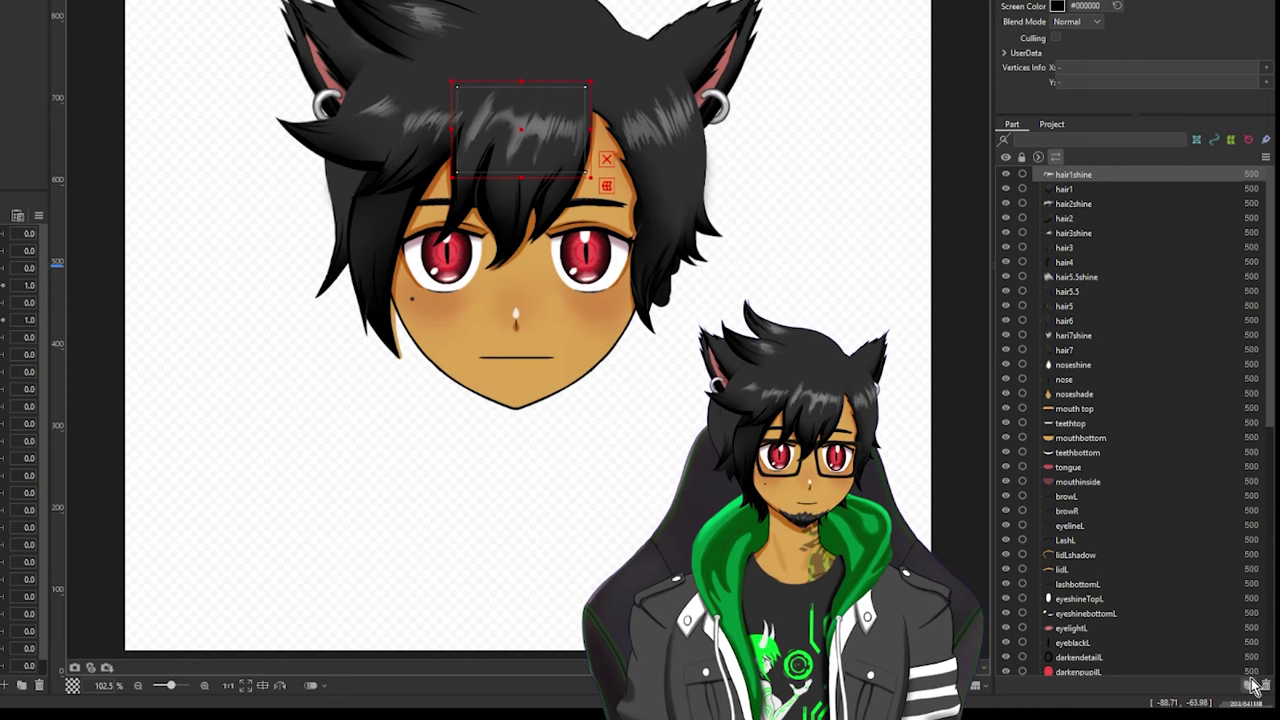
pyautogui.click(1259, 693)
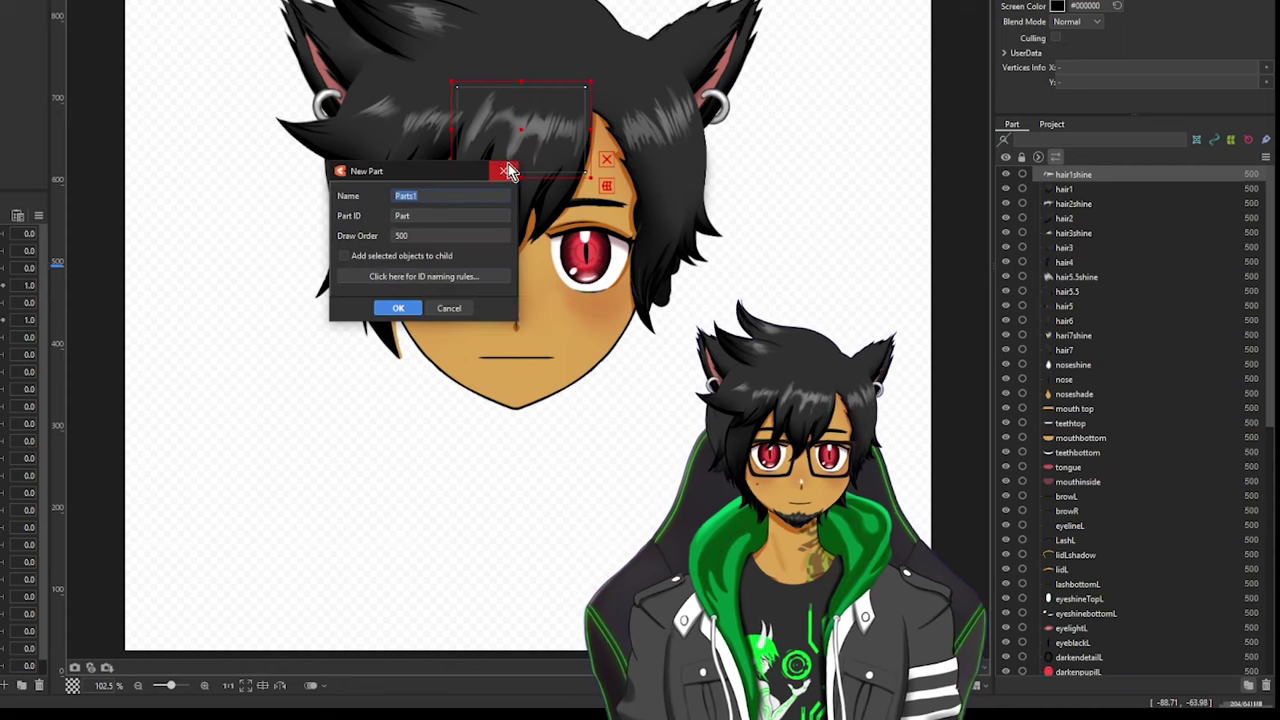
pyautogui.write('H')
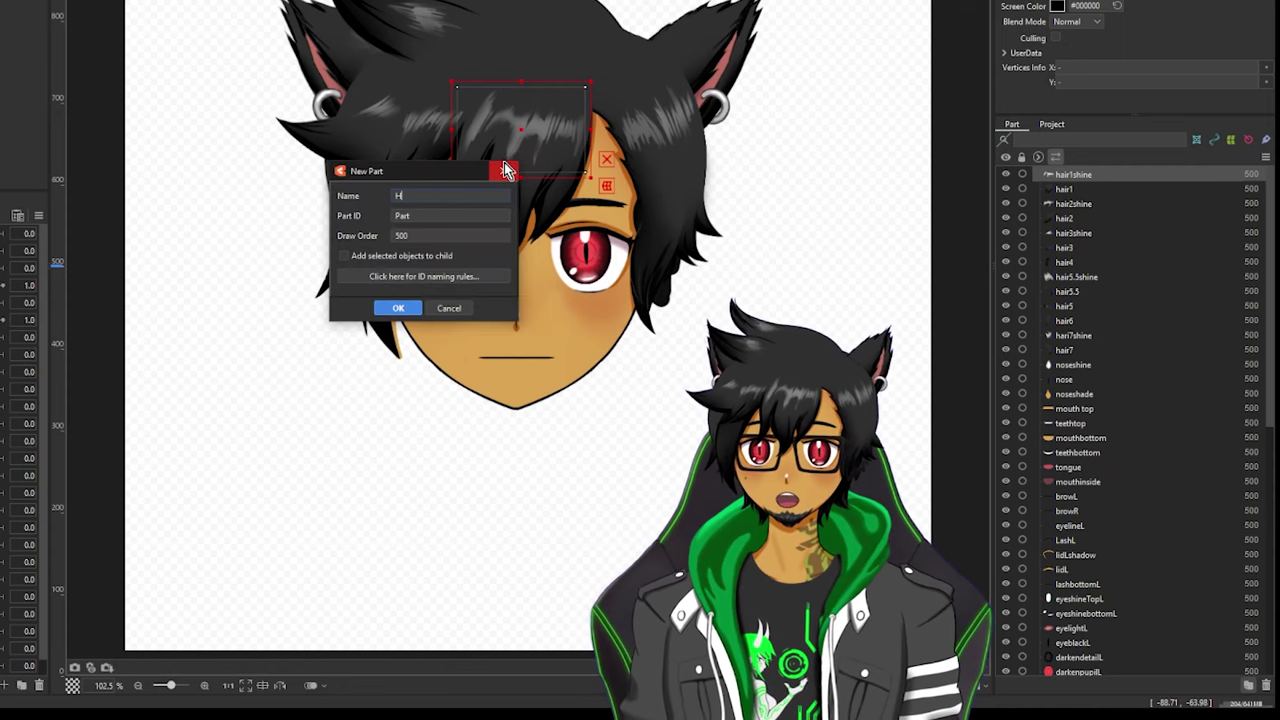
pyautogui.write('air Front')
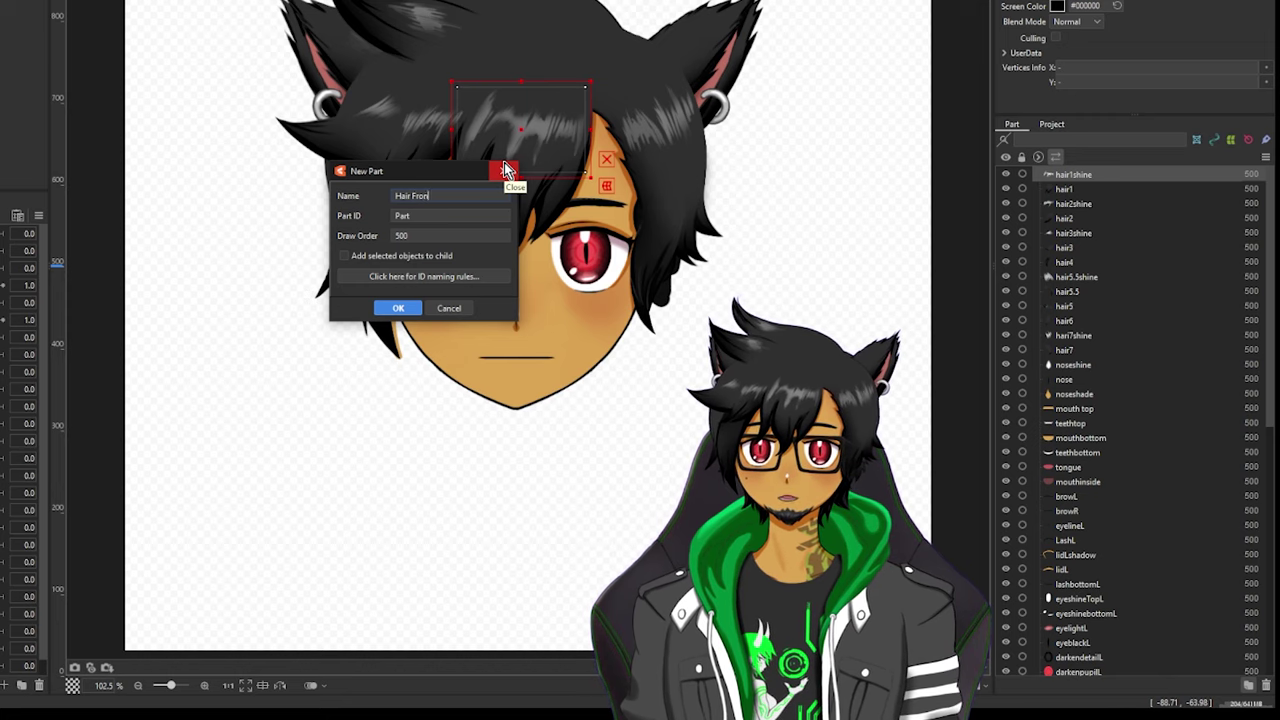
pyautogui.click(398, 308)
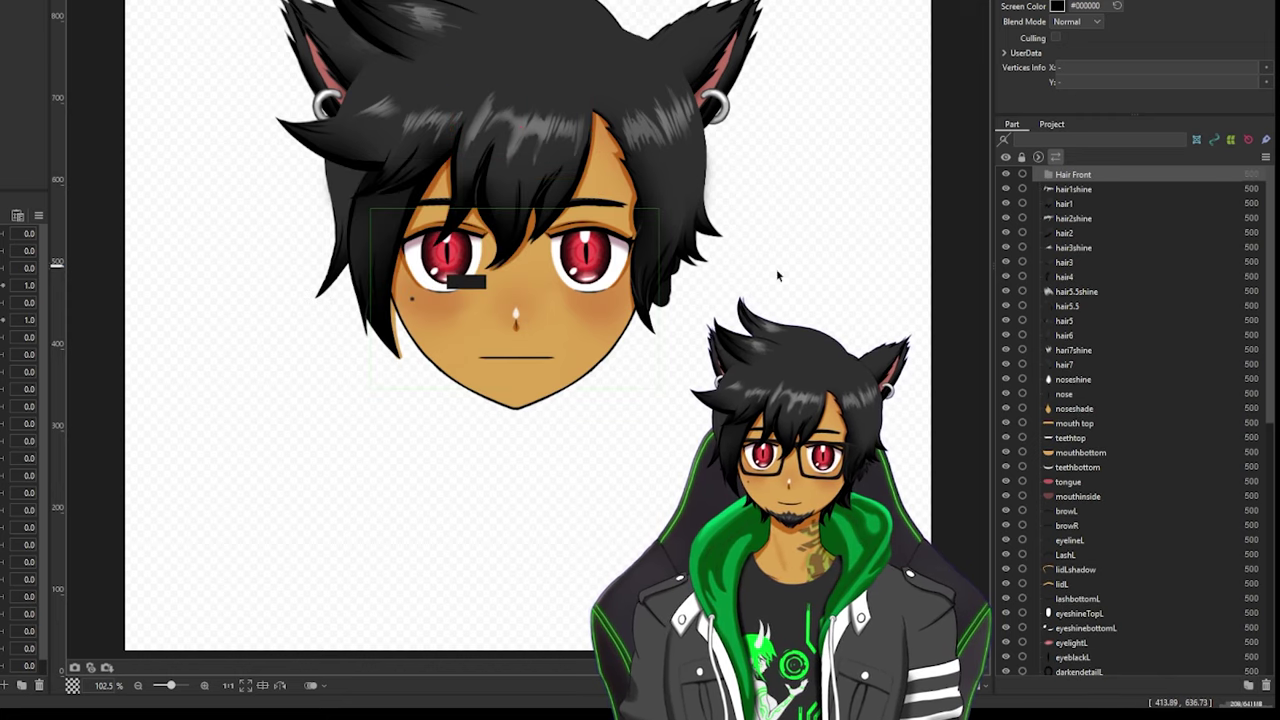
# Group layers into EyeR, EyeL, Face, Brows and Ears parts and pick hair3 under Hair Front
pyautogui.click(1138, 508)
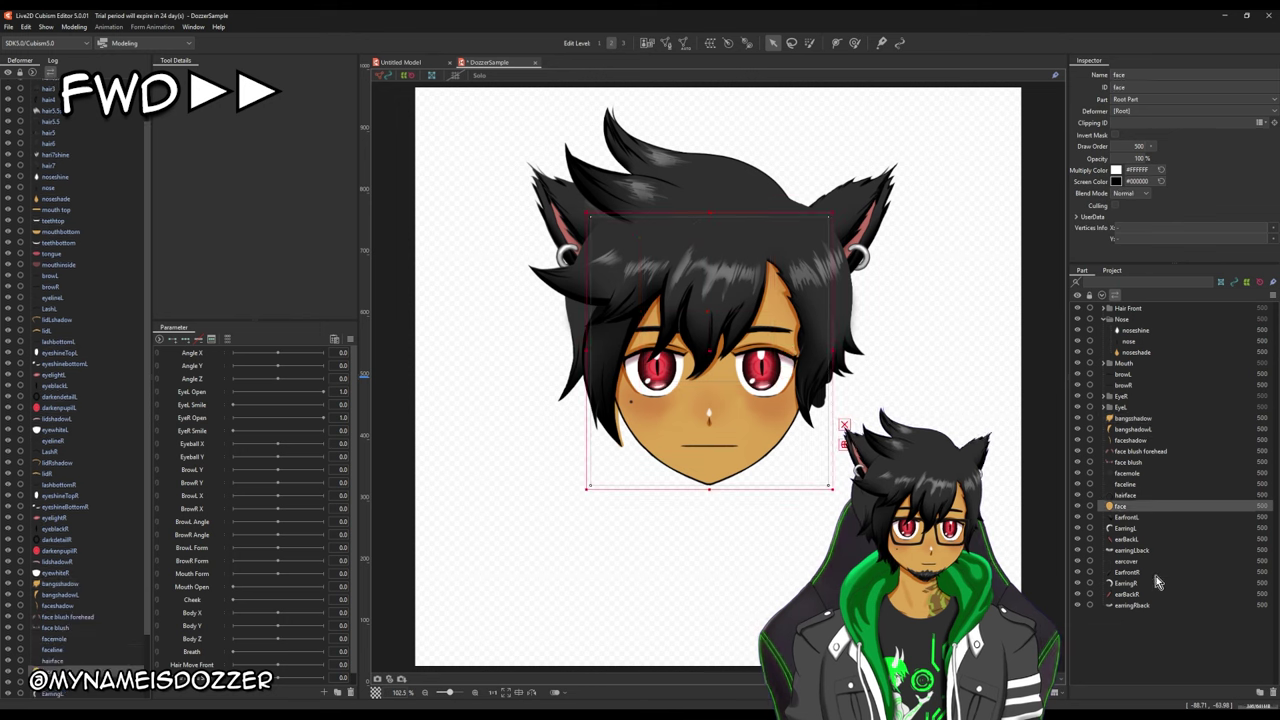
pyautogui.click(736, 455)
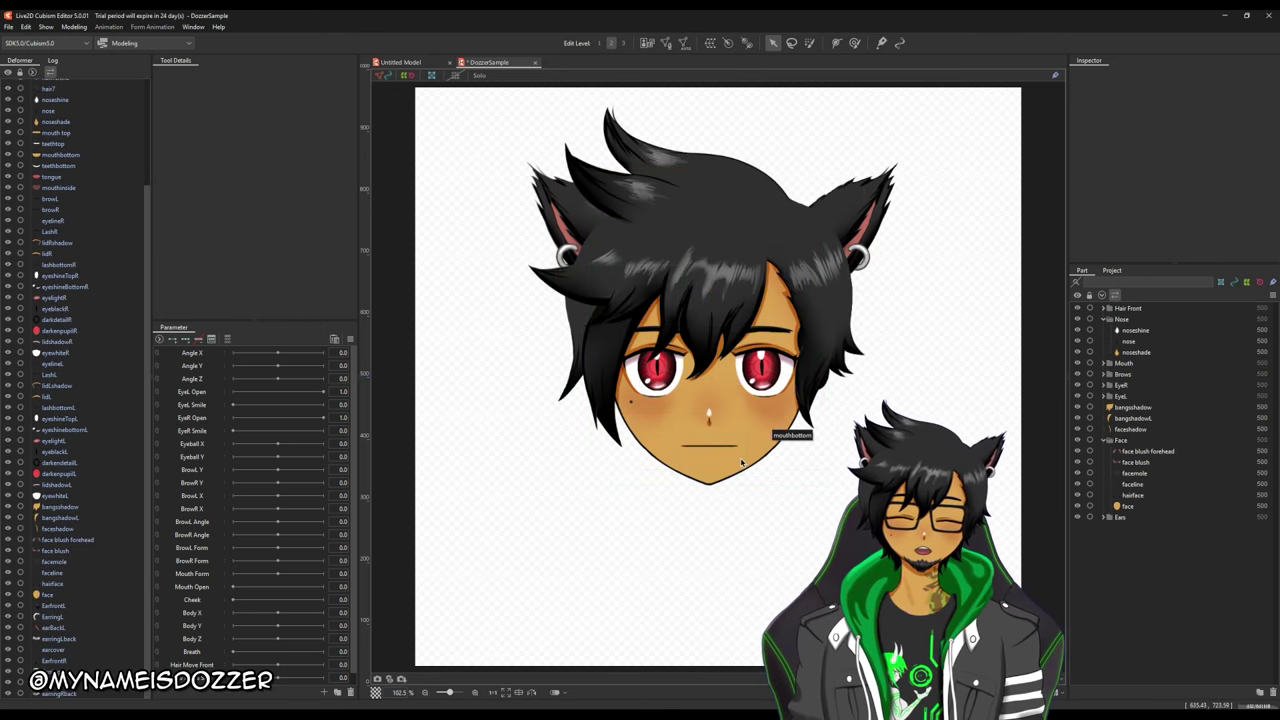
pyautogui.click(727, 400)
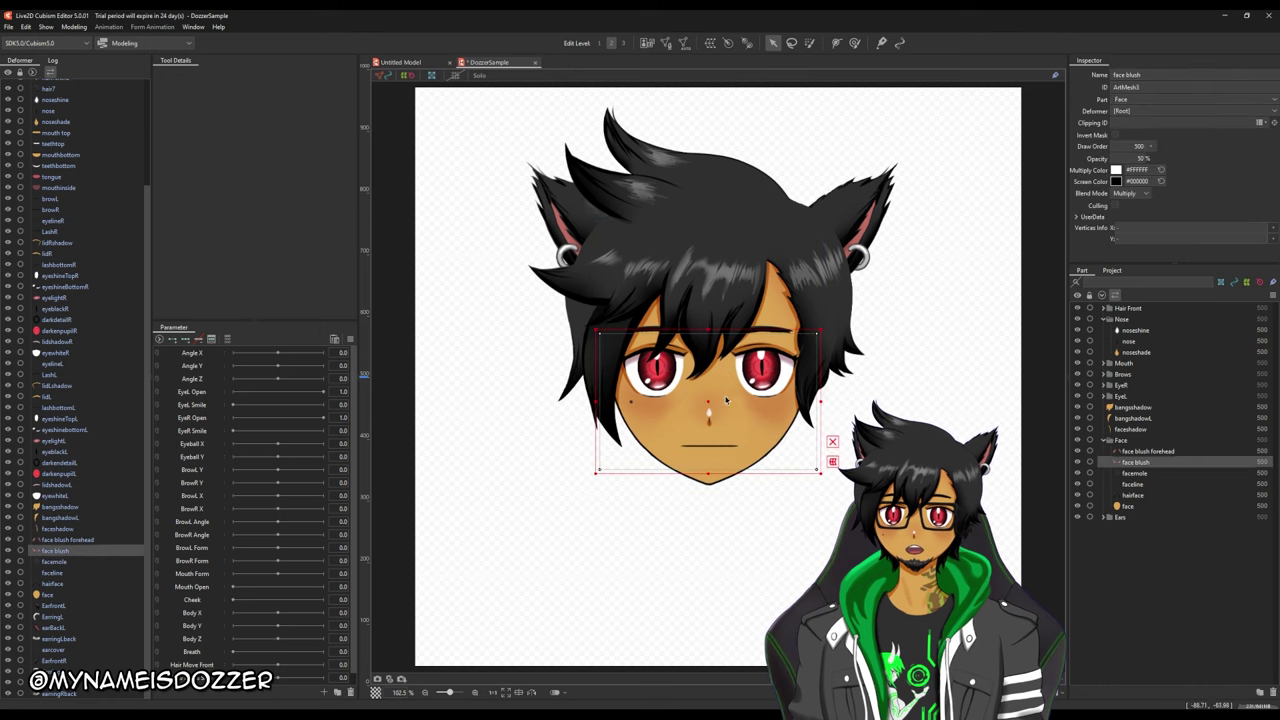
pyautogui.click(686, 268)
pyautogui.click(661, 182)
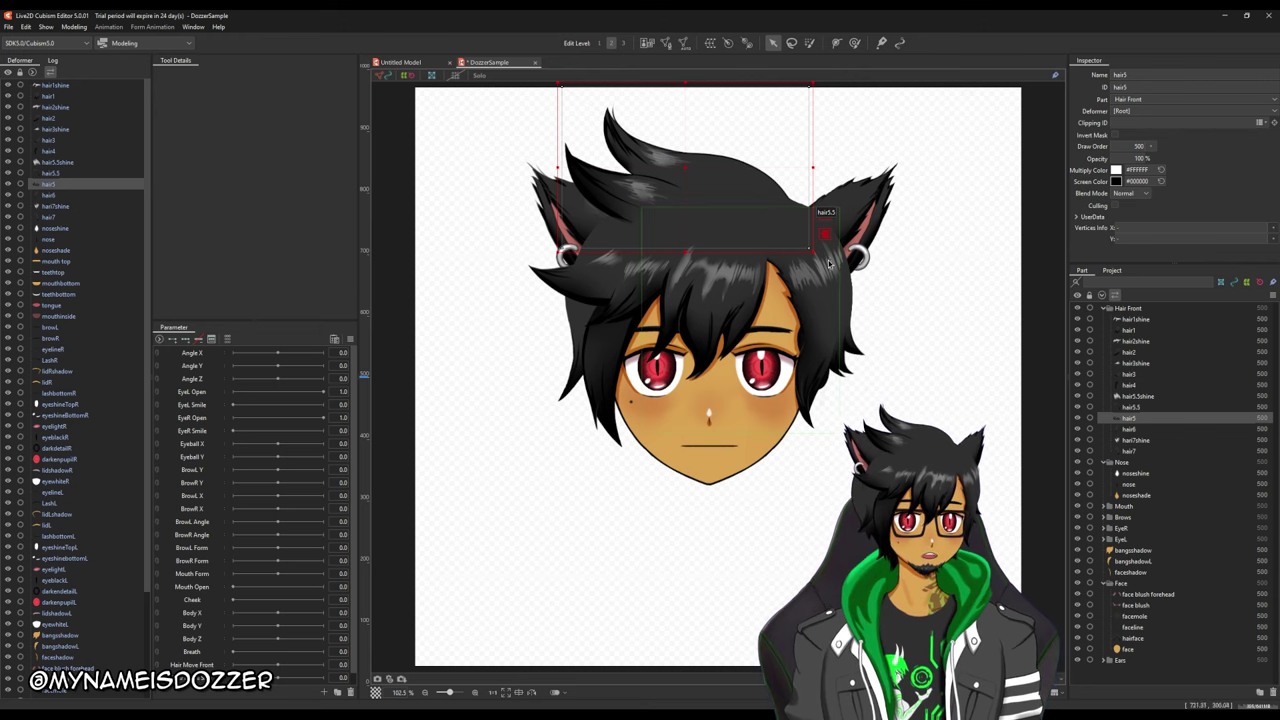
# Give the face art mesh an automatic Deformation (Heavy) mesh
pyautogui.click(700, 440)
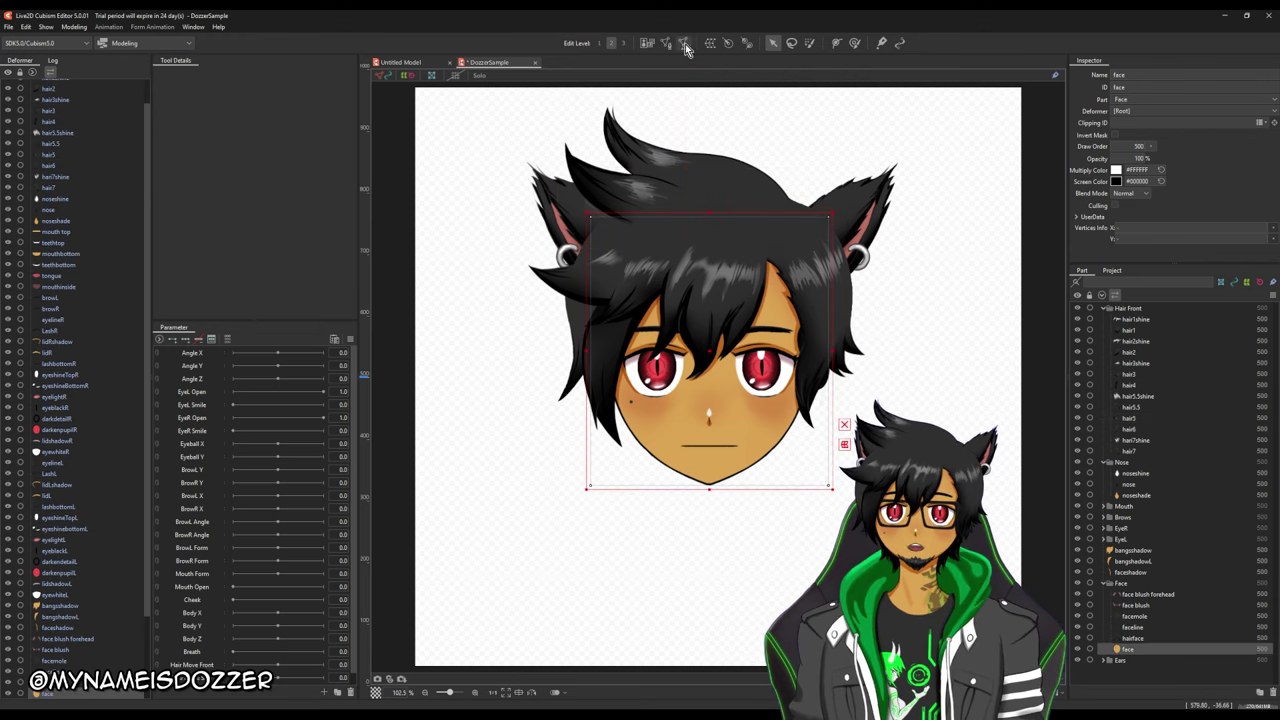
pyautogui.click(686, 43)
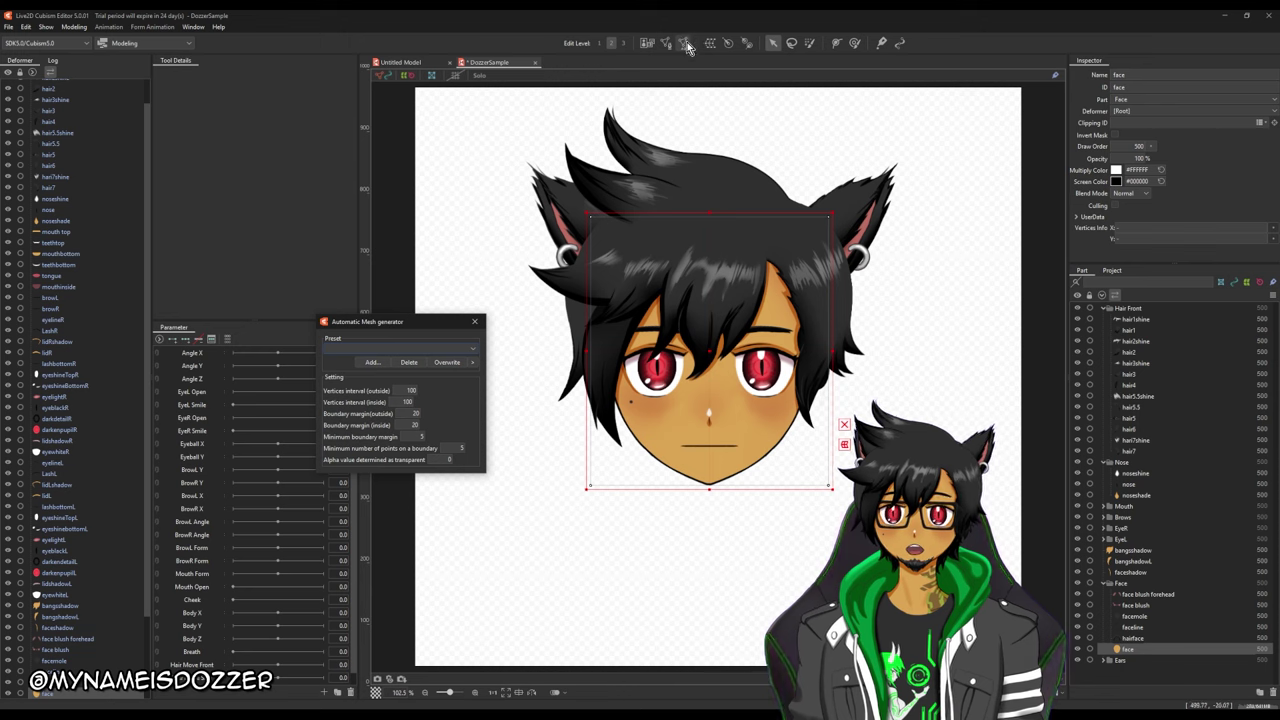
pyautogui.moveTo(340, 324); pyautogui.dragTo(350, 257)
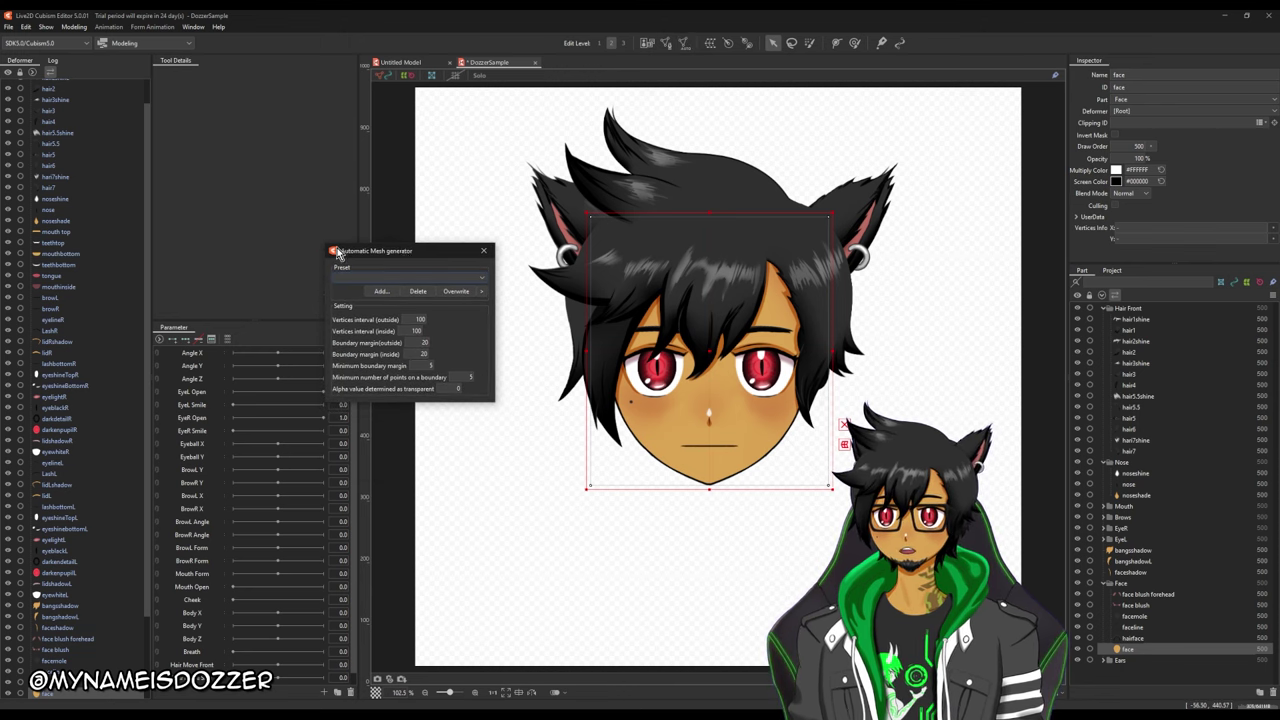
pyautogui.click(348, 277)
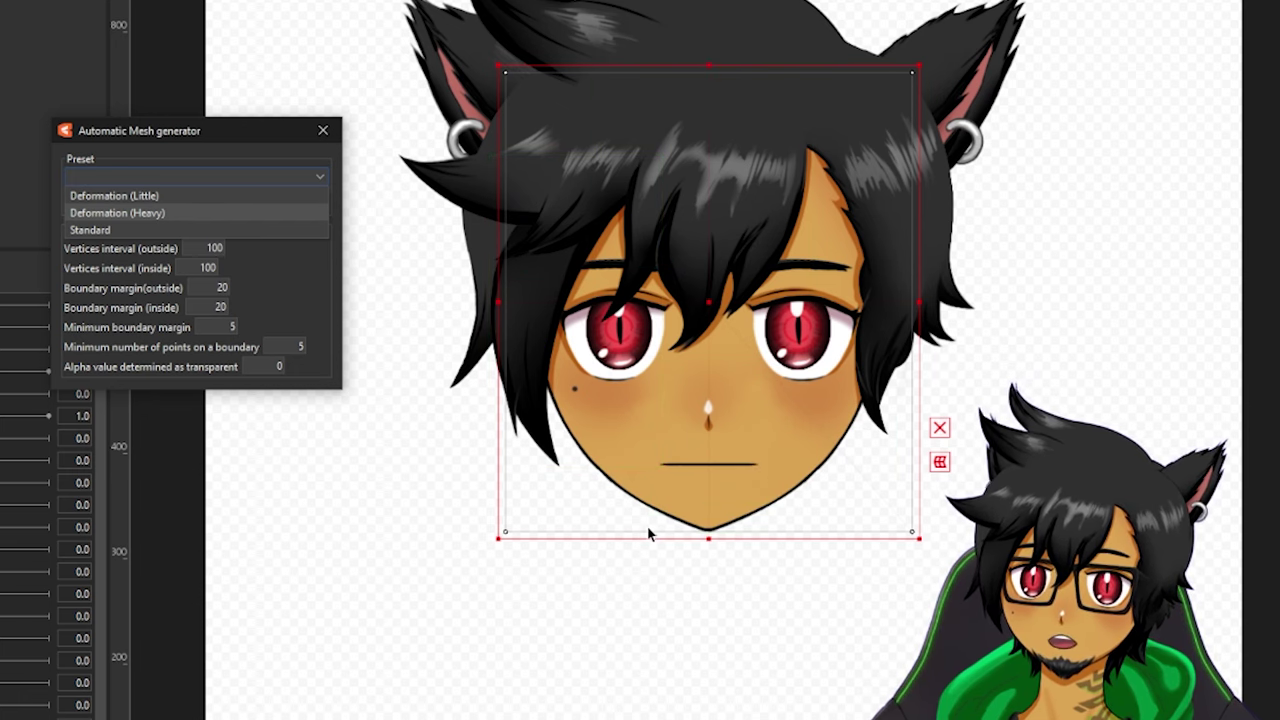
pyautogui.click(211, 212)
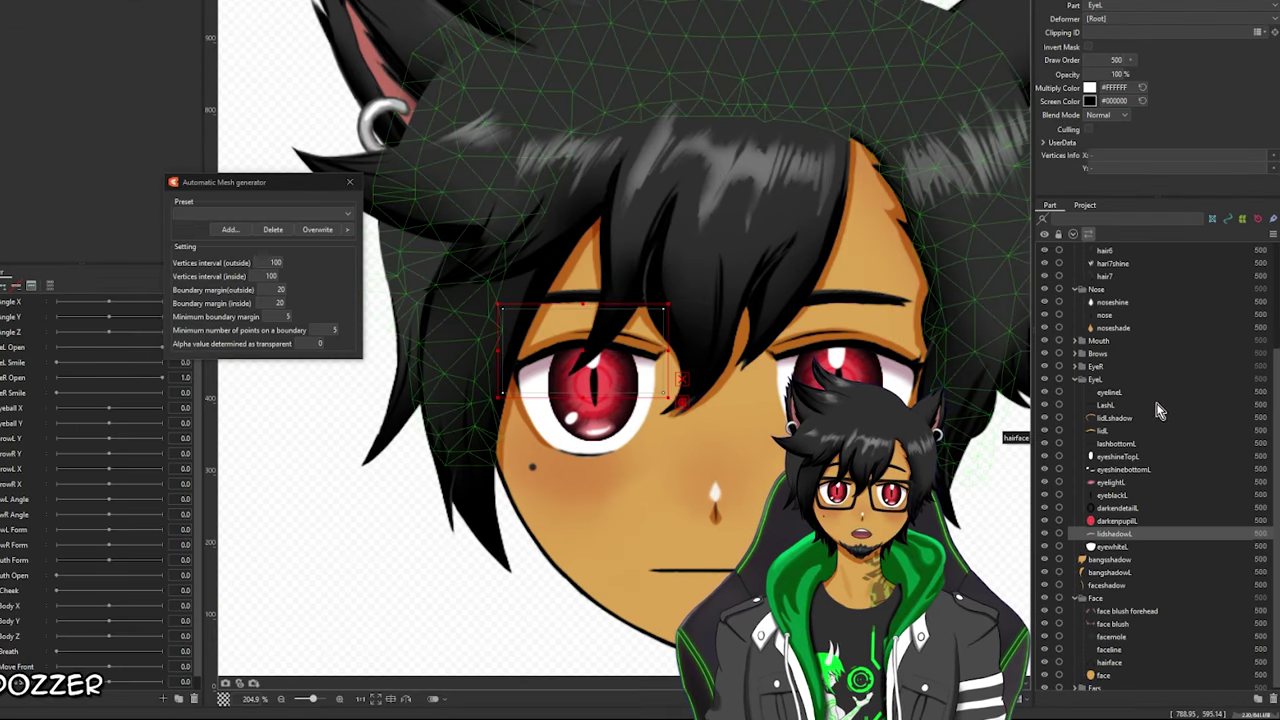
# Give all the left eye layers a Deformation (Heavy) mesh
pyautogui.keyDown('shift'); pyautogui.click(1117, 394); pyautogui.keyUp('shift')
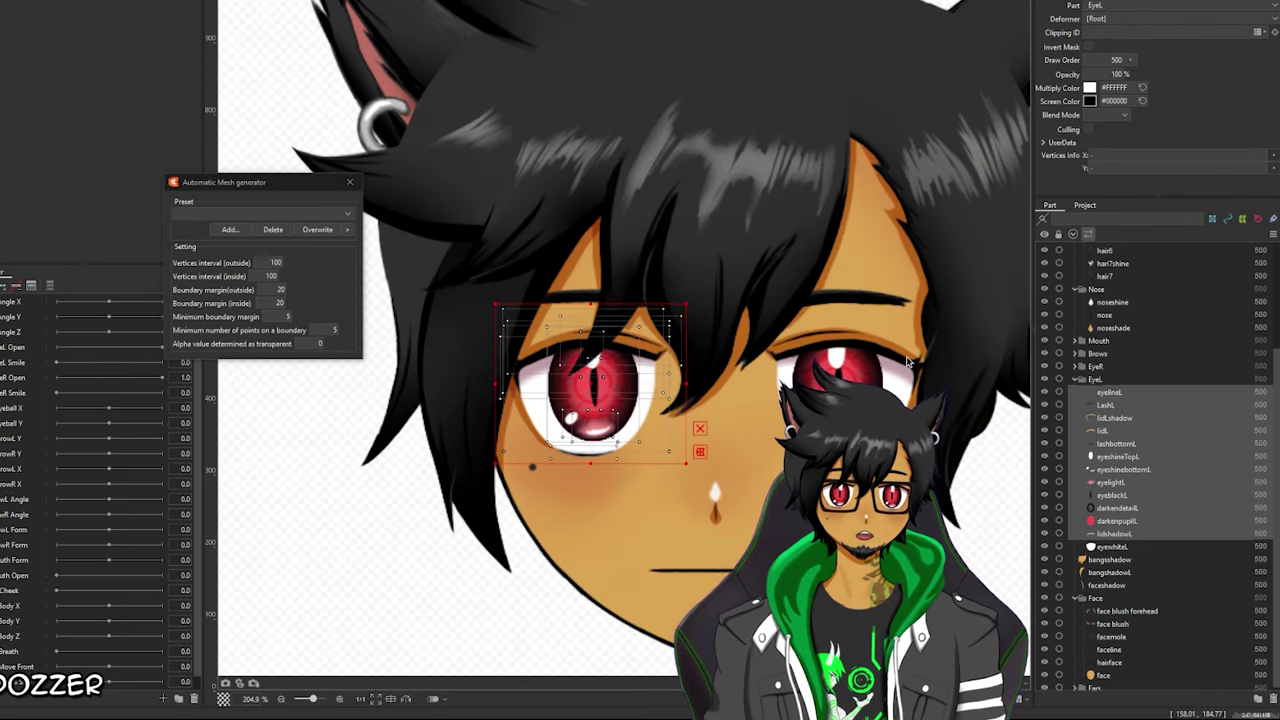
pyautogui.click(279, 214)
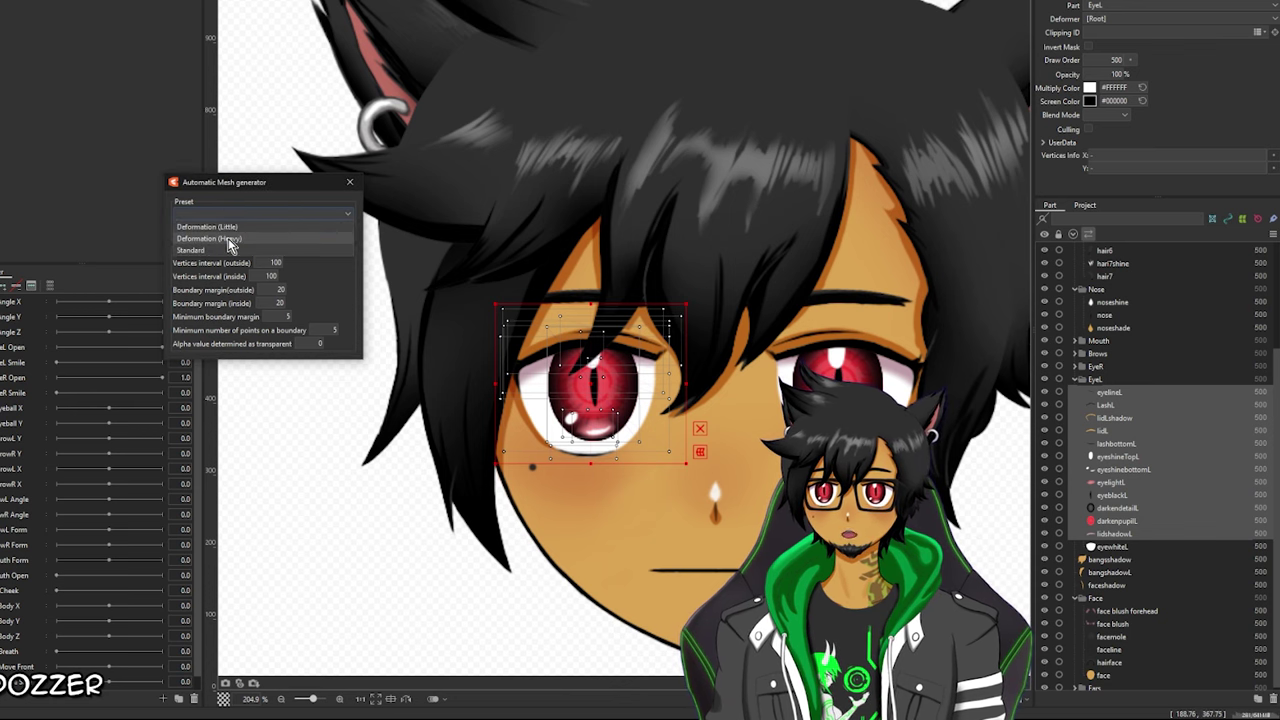
pyautogui.click(228, 239)
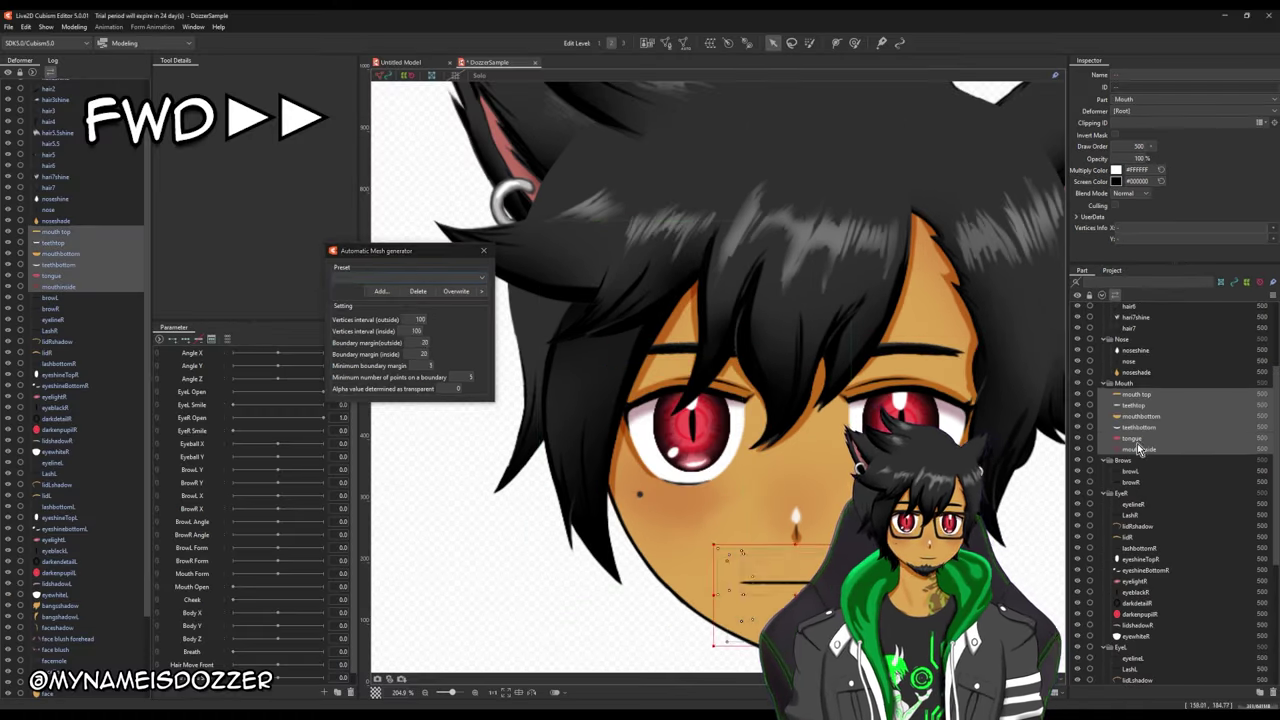
pyautogui.scroll(5, 1143, 570)
pyautogui.scroll(5, 718, 400)
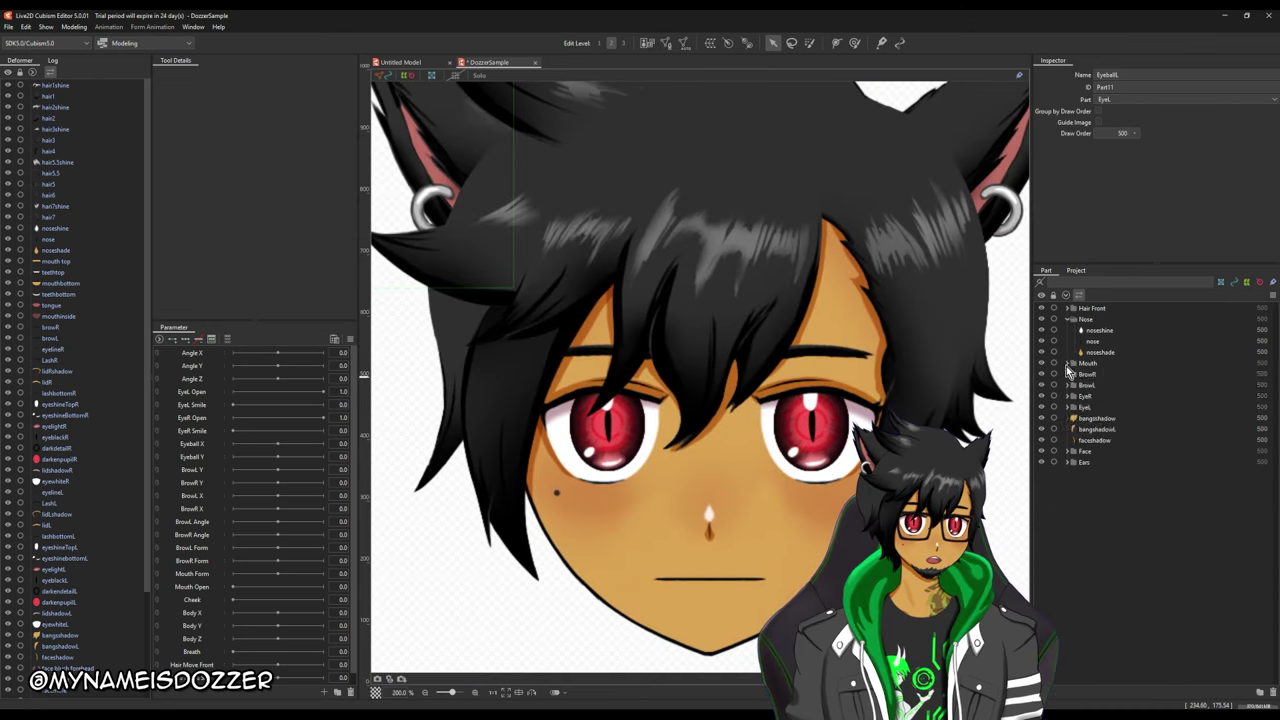
# Expand the Mouth, BrowR, BrowL, EyeR, EyeballR, EyeL, EyeballL and Ears groups
pyautogui.click(1071, 363)
pyautogui.click(1067, 441)
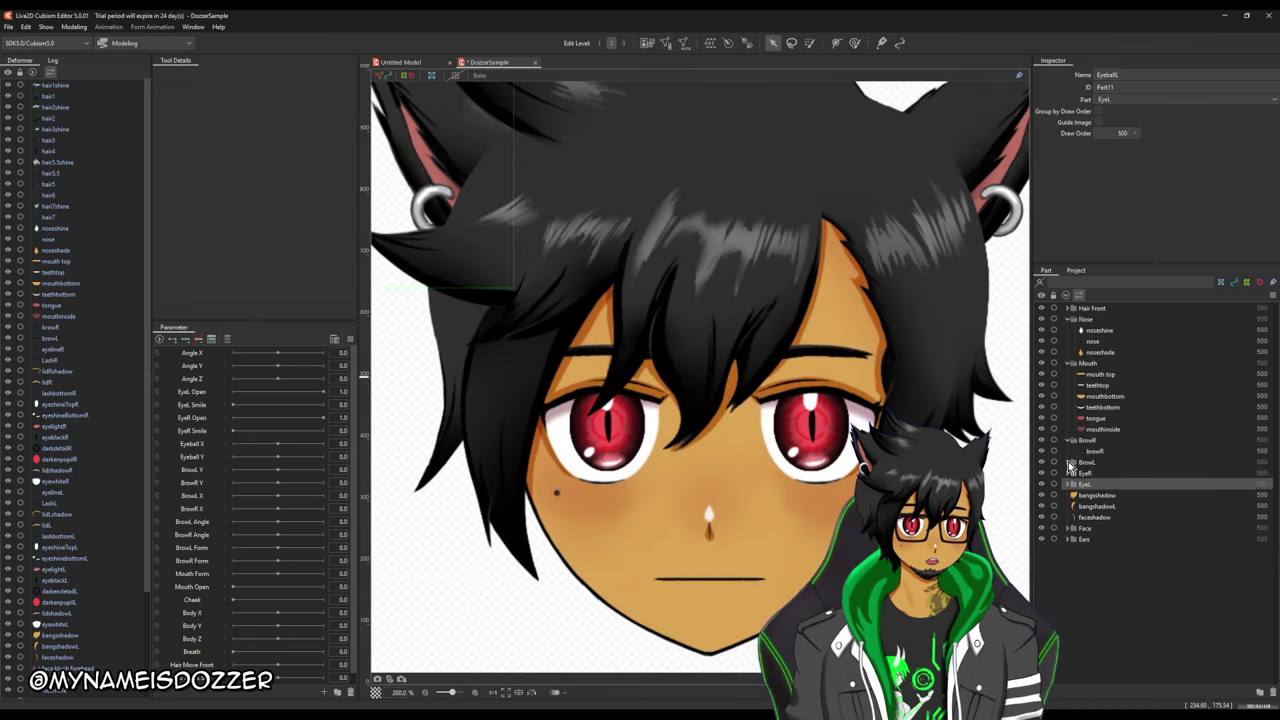
pyautogui.click(1070, 463)
pyautogui.click(1065, 485)
pyautogui.click(1074, 551)
pyautogui.click(1067, 506)
pyautogui.click(1073, 570)
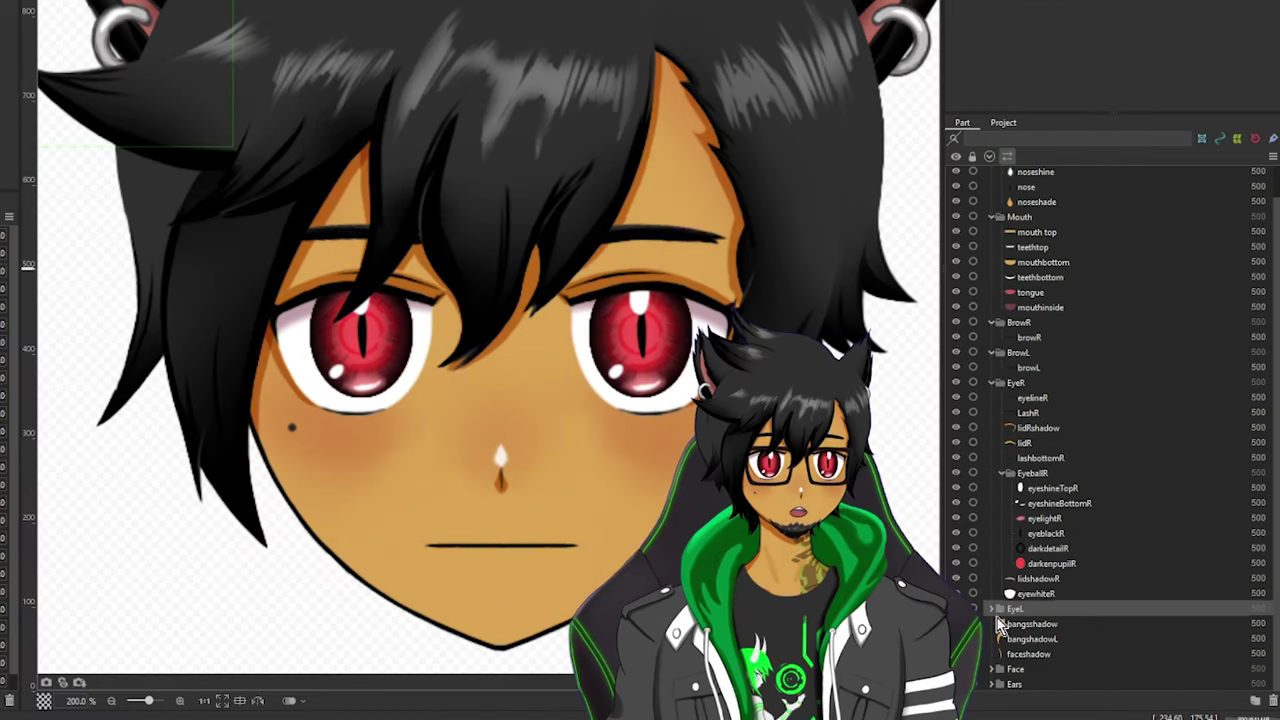
pyautogui.scroll(-1, 1078, 583)
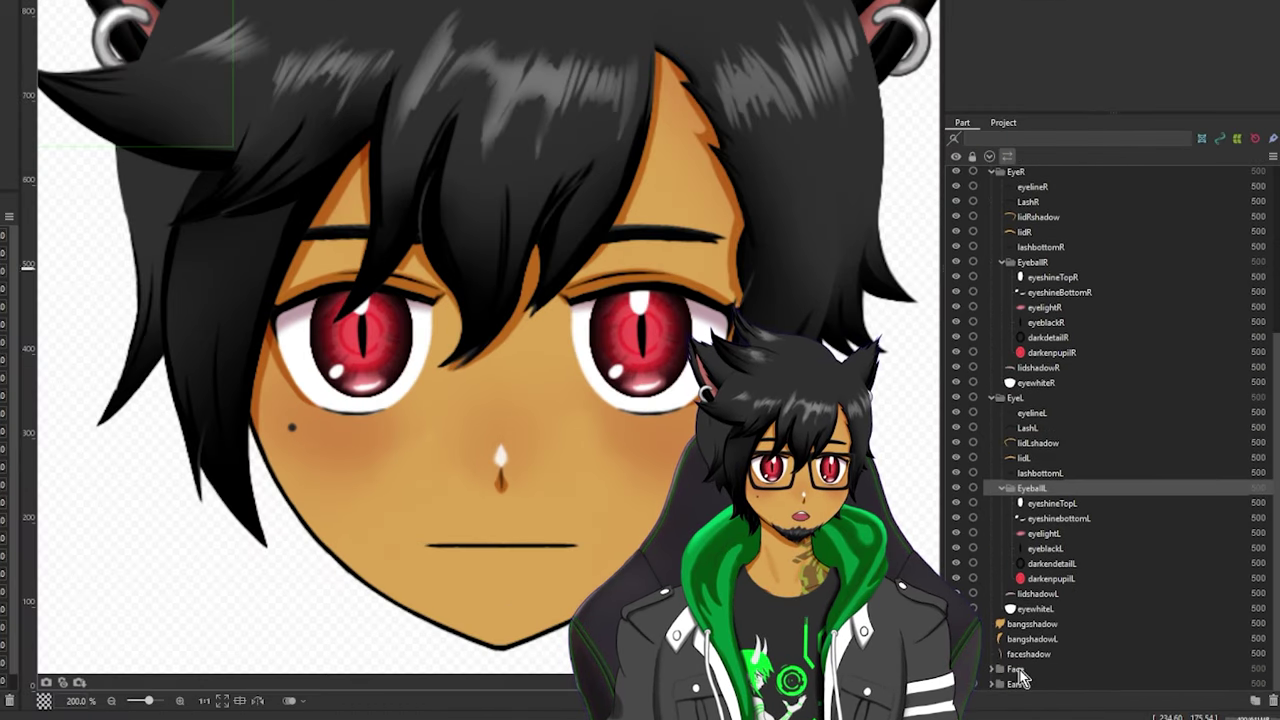
pyautogui.scroll(-2, 1110, 563)
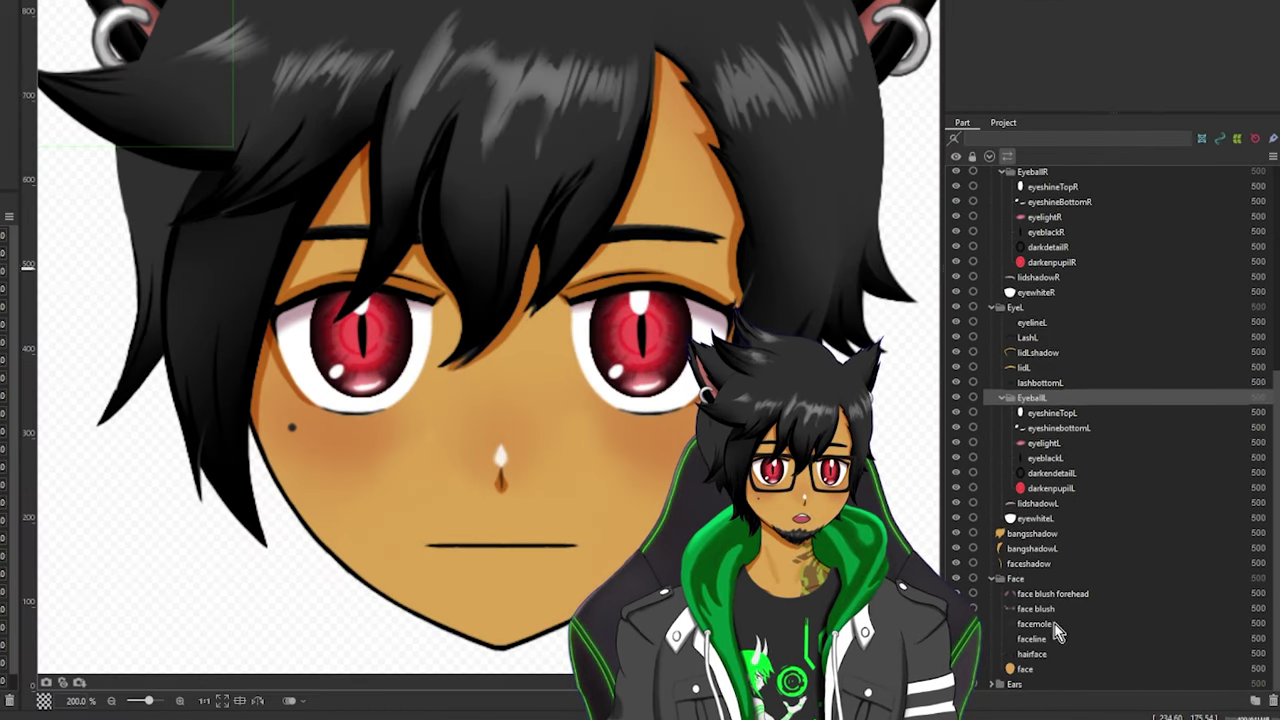
pyautogui.click(994, 685)
pyautogui.scroll(-3, 1040, 630)
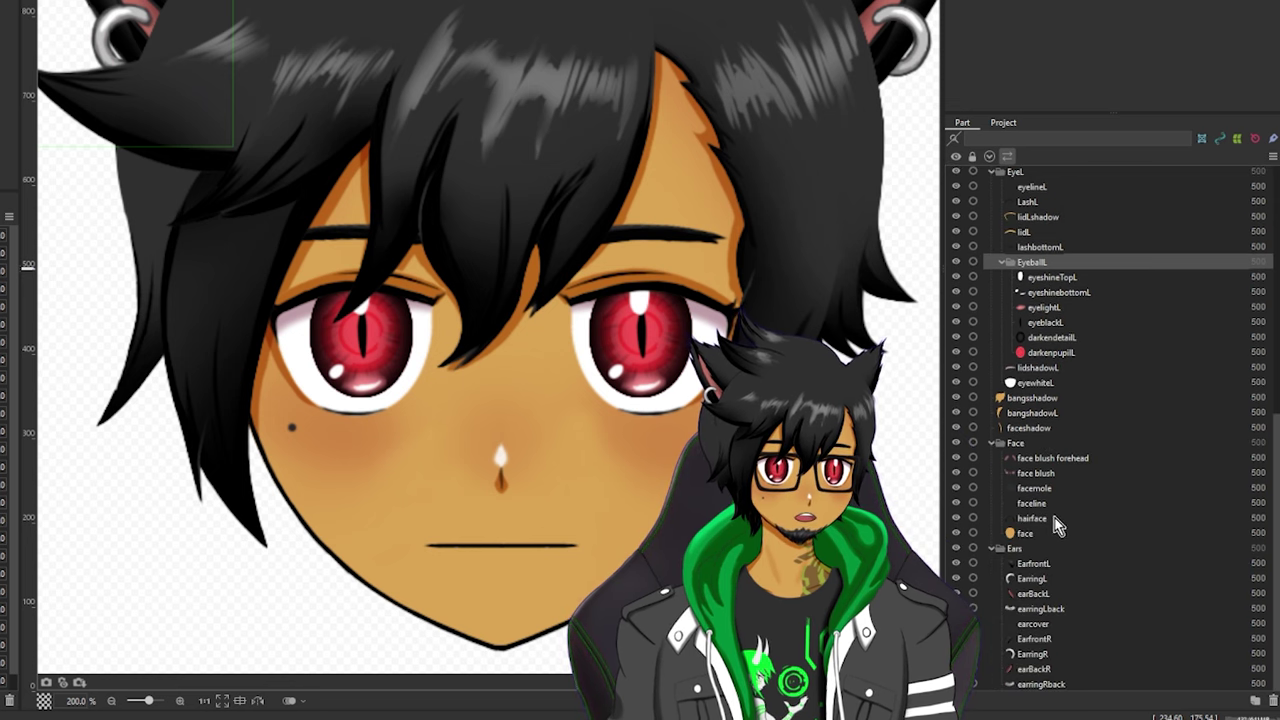
# Inspect the facemole, face blush, hairface, EyeballL and EyeL meshes
pyautogui.click(1040, 488)
pyautogui.click(1045, 459)
pyautogui.click(1049, 475)
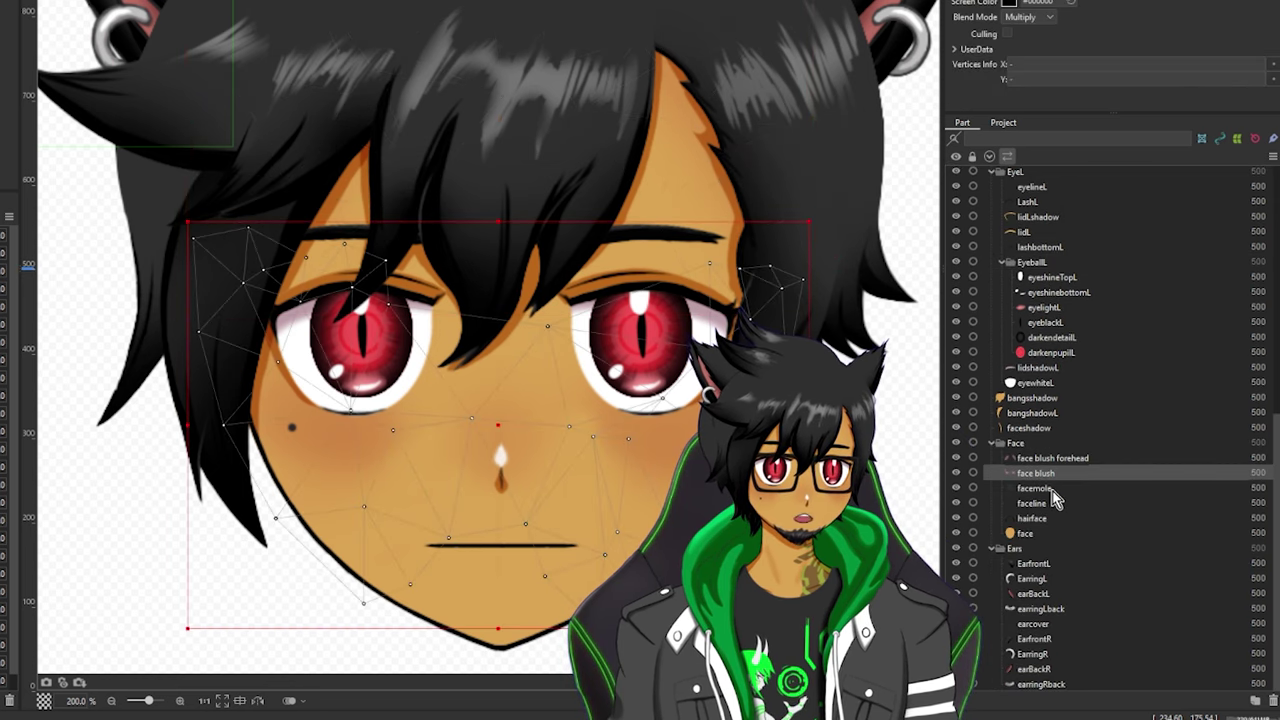
pyautogui.click(1046, 489)
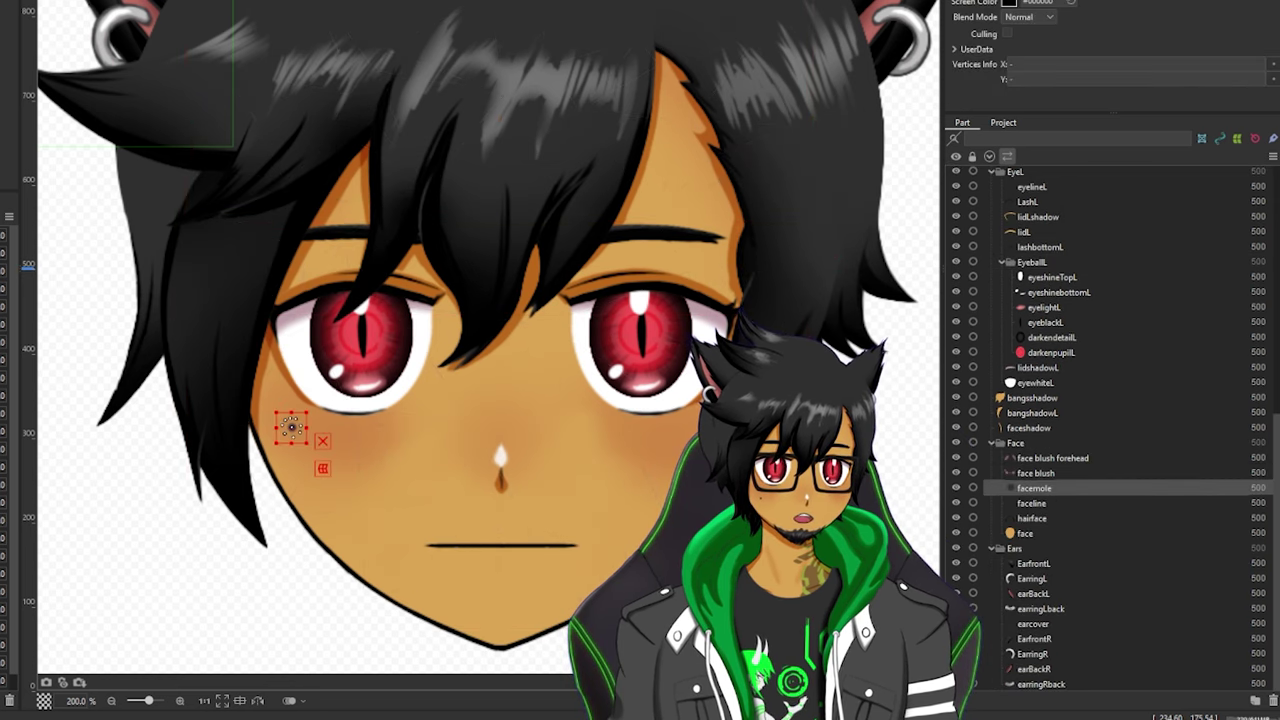
pyautogui.click(1041, 519)
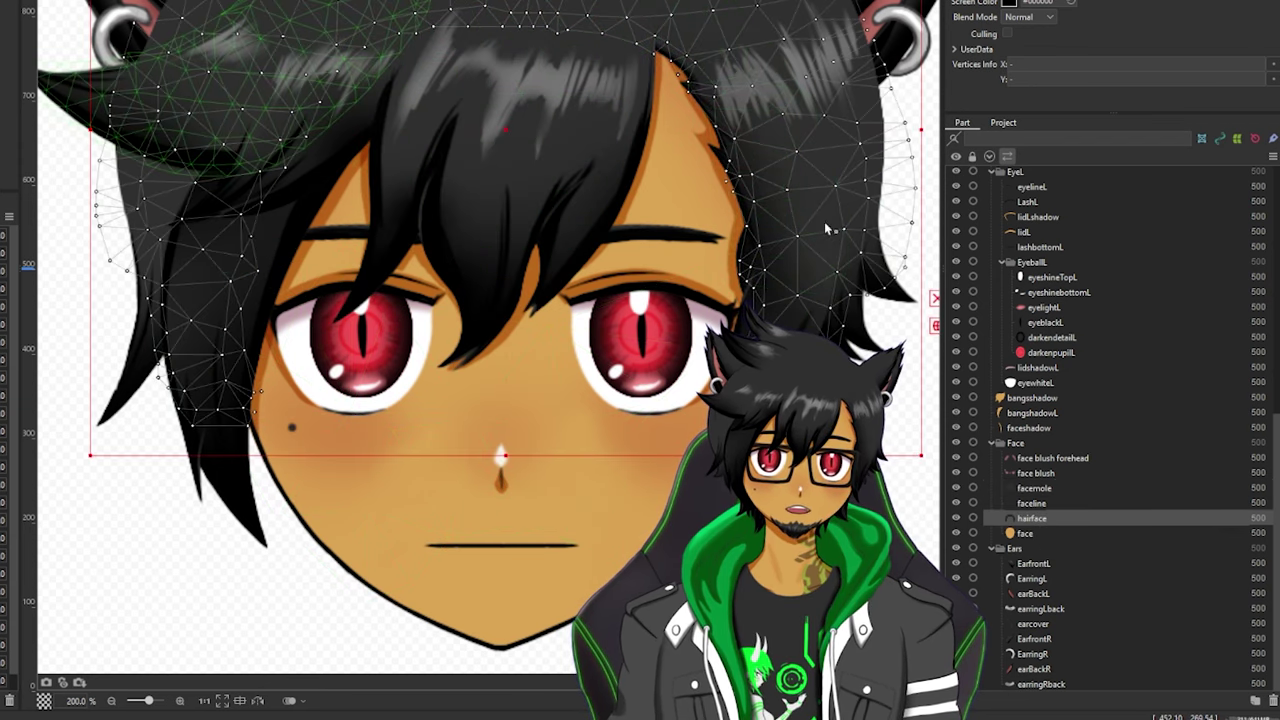
pyautogui.scroll(4, 1101, 520)
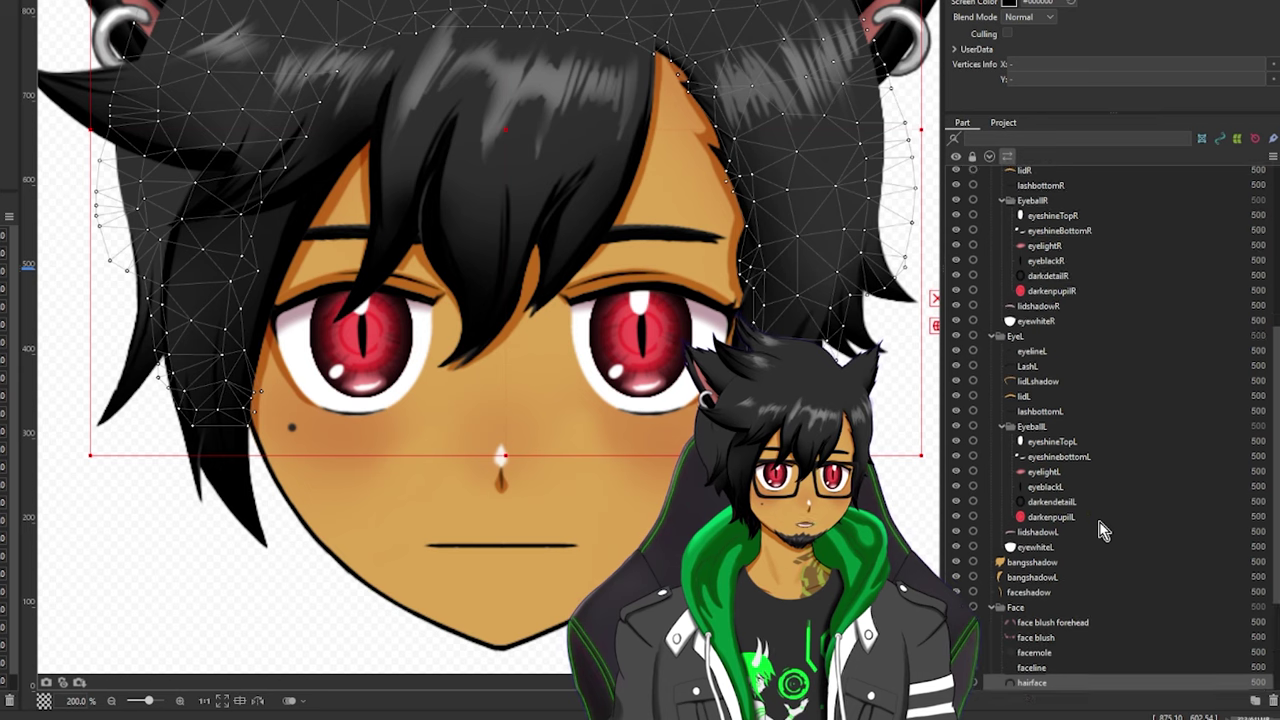
pyautogui.click(1036, 427)
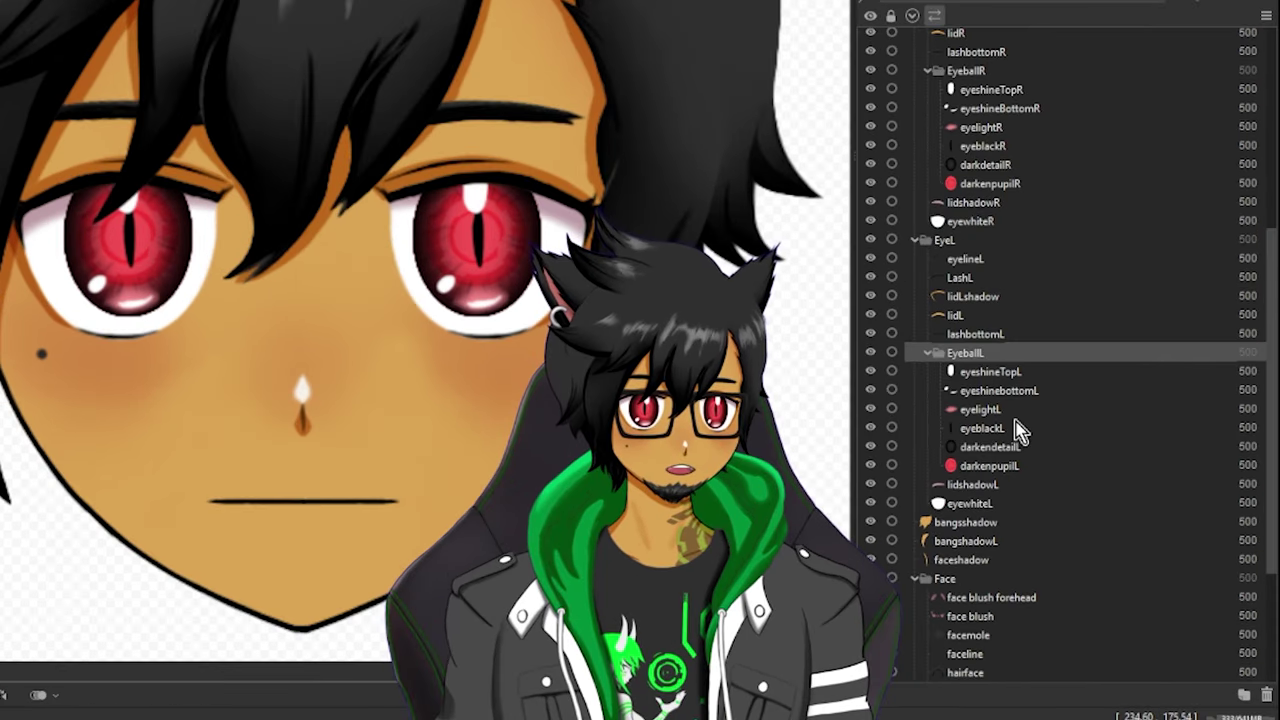
pyautogui.click(956, 242)
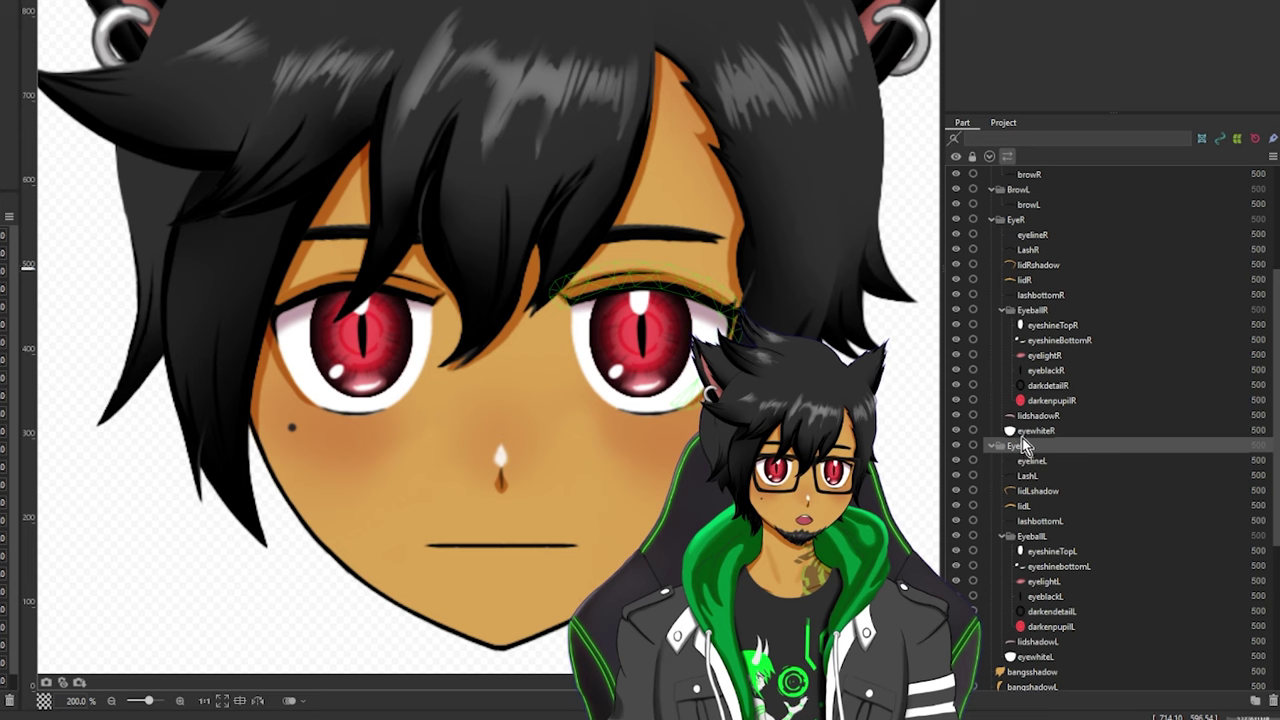
# Inspect the mouth, teeth, tongue, mouthinside, noseshine and noseshade meshes
pyautogui.scroll(2, 1088, 445)
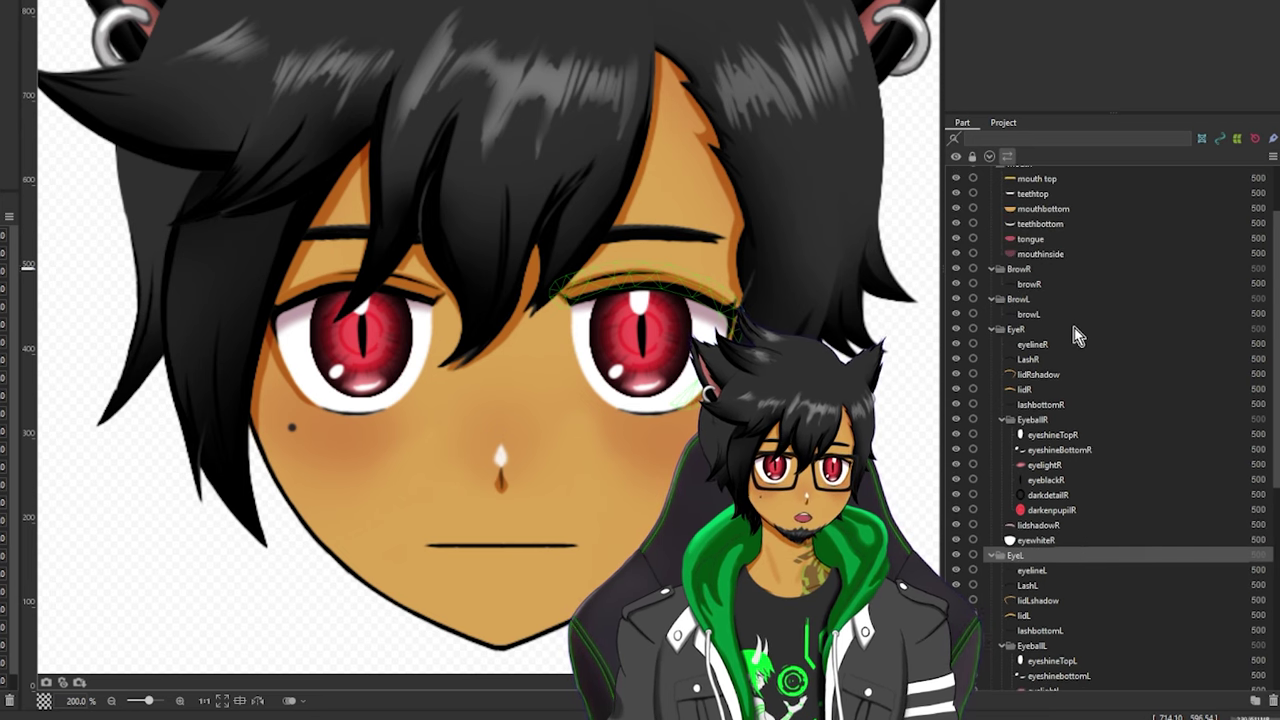
pyautogui.scroll(2, 1078, 340)
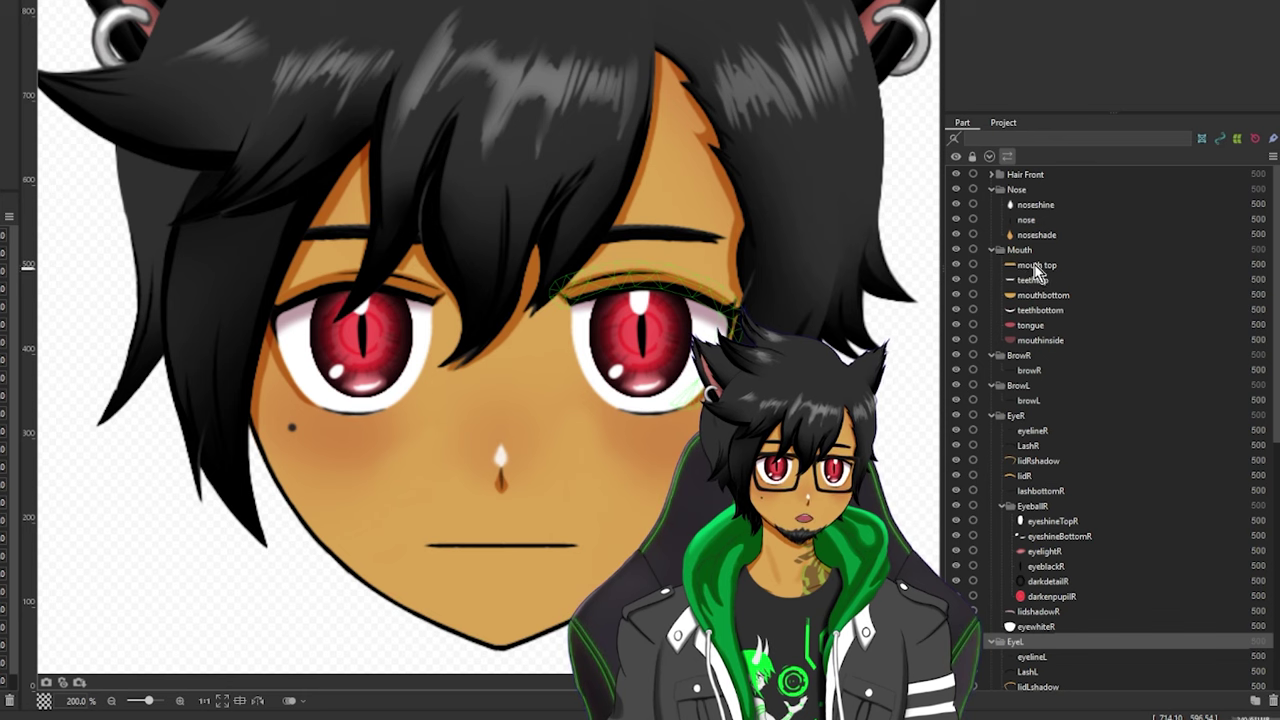
pyautogui.click(1040, 266)
pyautogui.click(1045, 295)
pyautogui.click(1045, 310)
pyautogui.click(1040, 281)
pyautogui.click(1038, 325)
pyautogui.click(1055, 341)
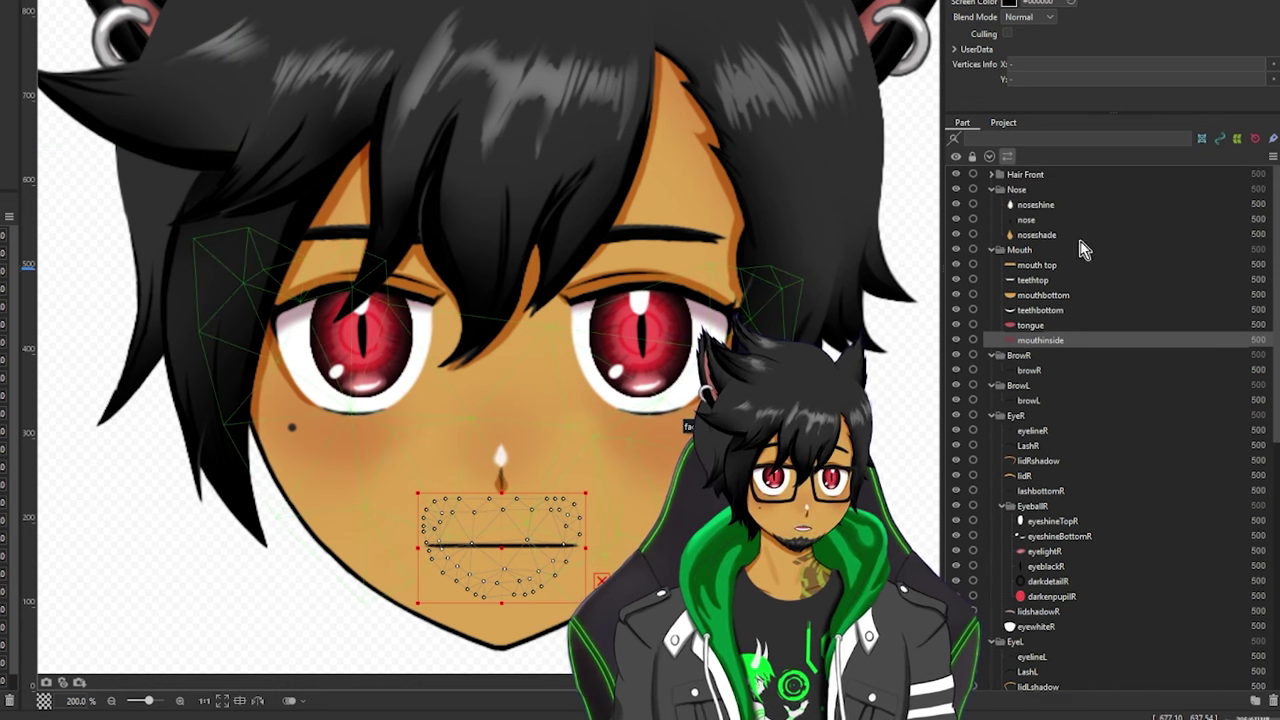
pyautogui.click(1050, 206)
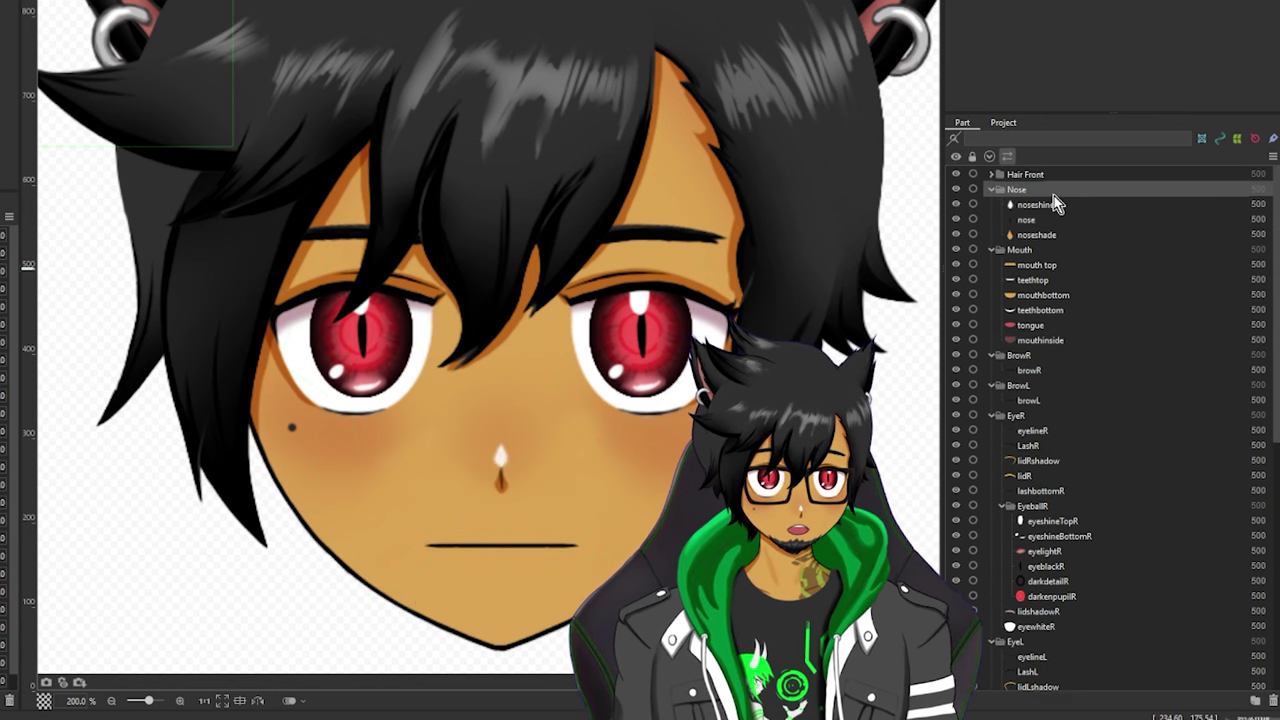
pyautogui.click(1040, 236)
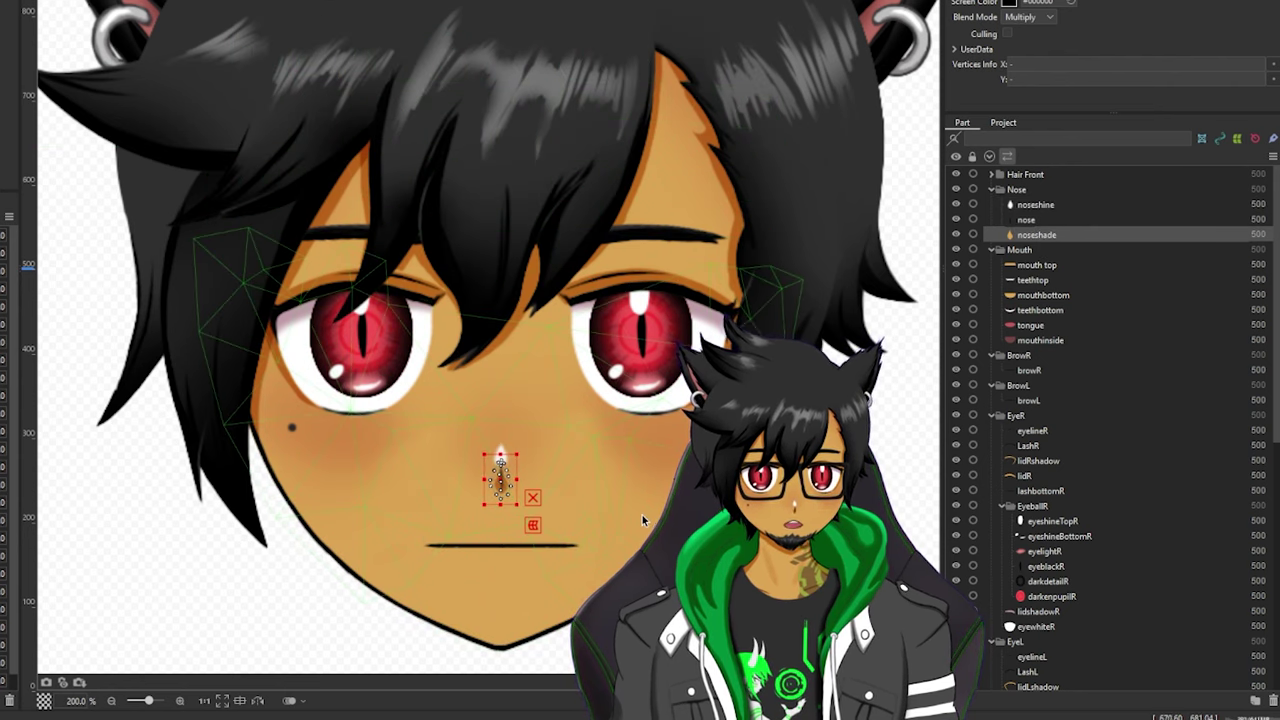
# Deselect everything and collapse the Nose, Mouth, EyeR, EyeL and Face groups
pyautogui.press('Escape')
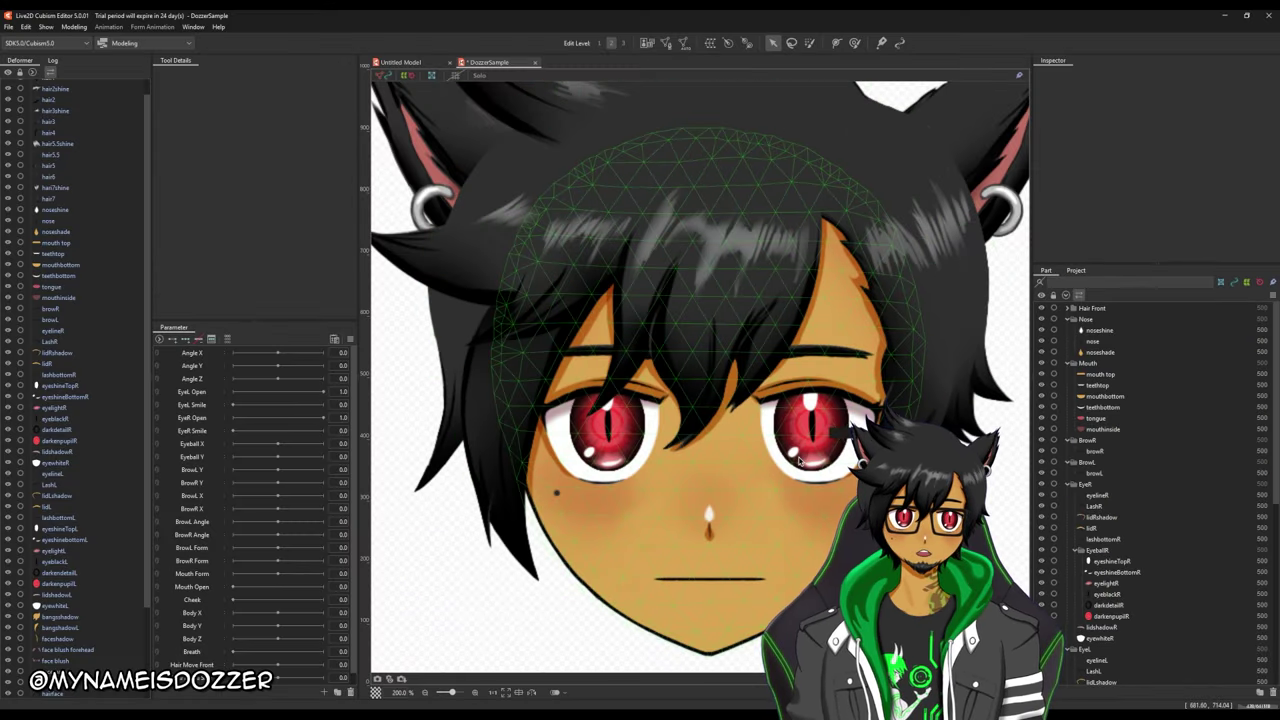
pyautogui.click(1069, 320)
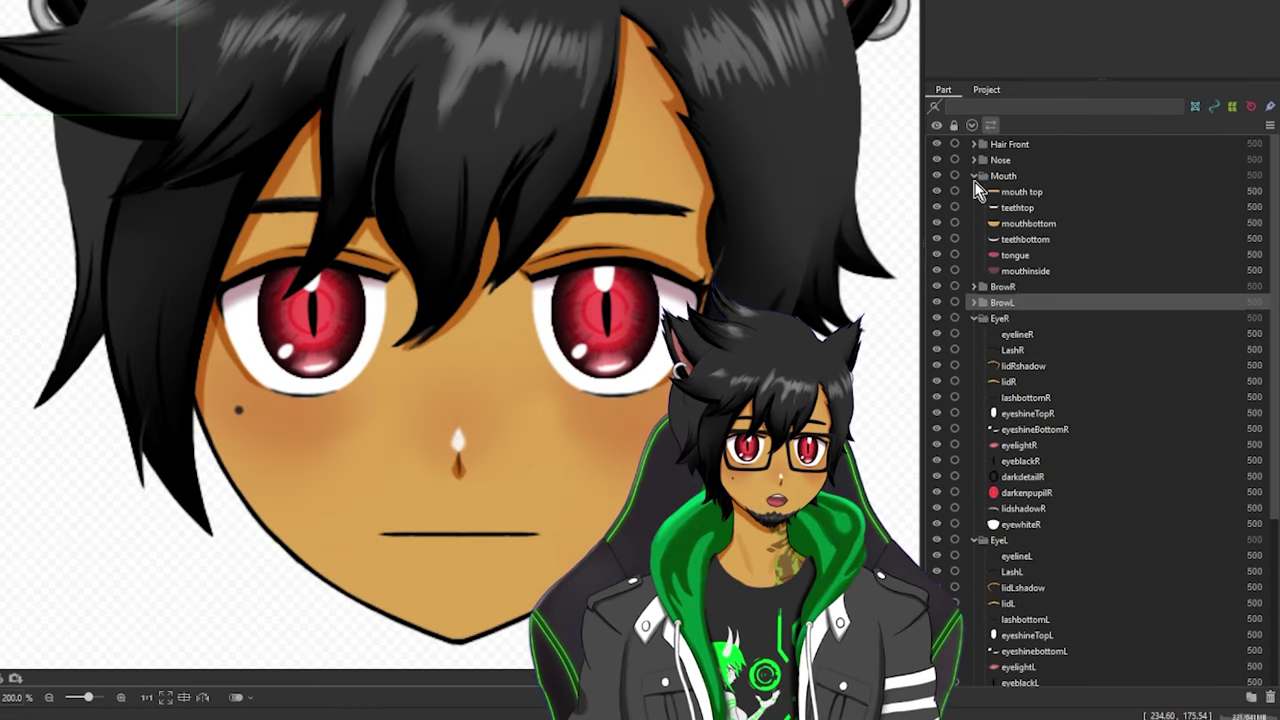
pyautogui.click(974, 180)
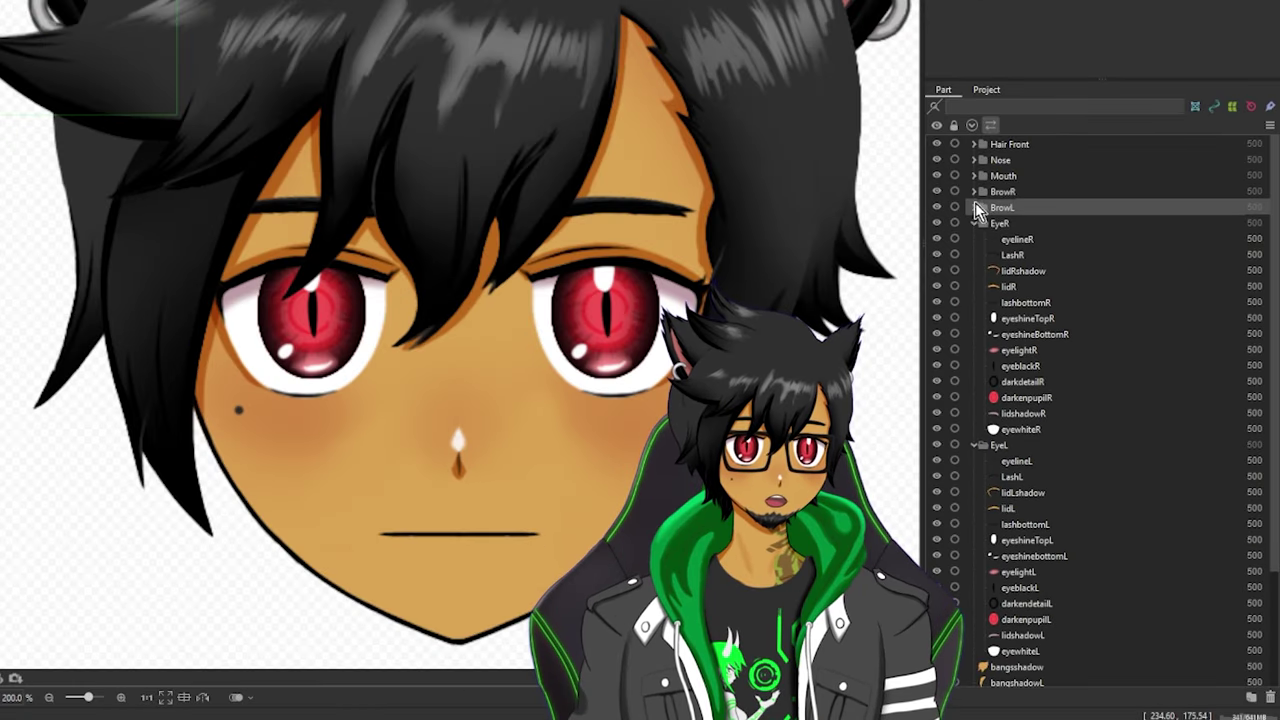
pyautogui.click(975, 222)
pyautogui.click(975, 240)
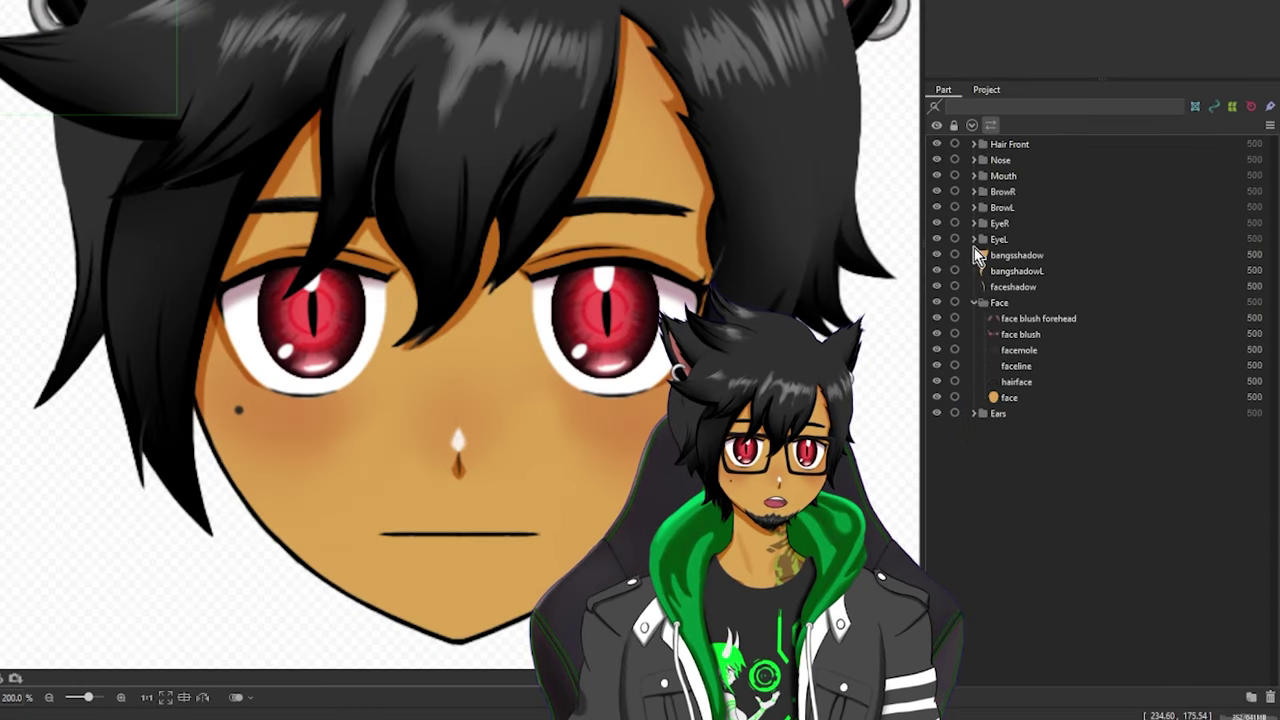
pyautogui.click(974, 302)
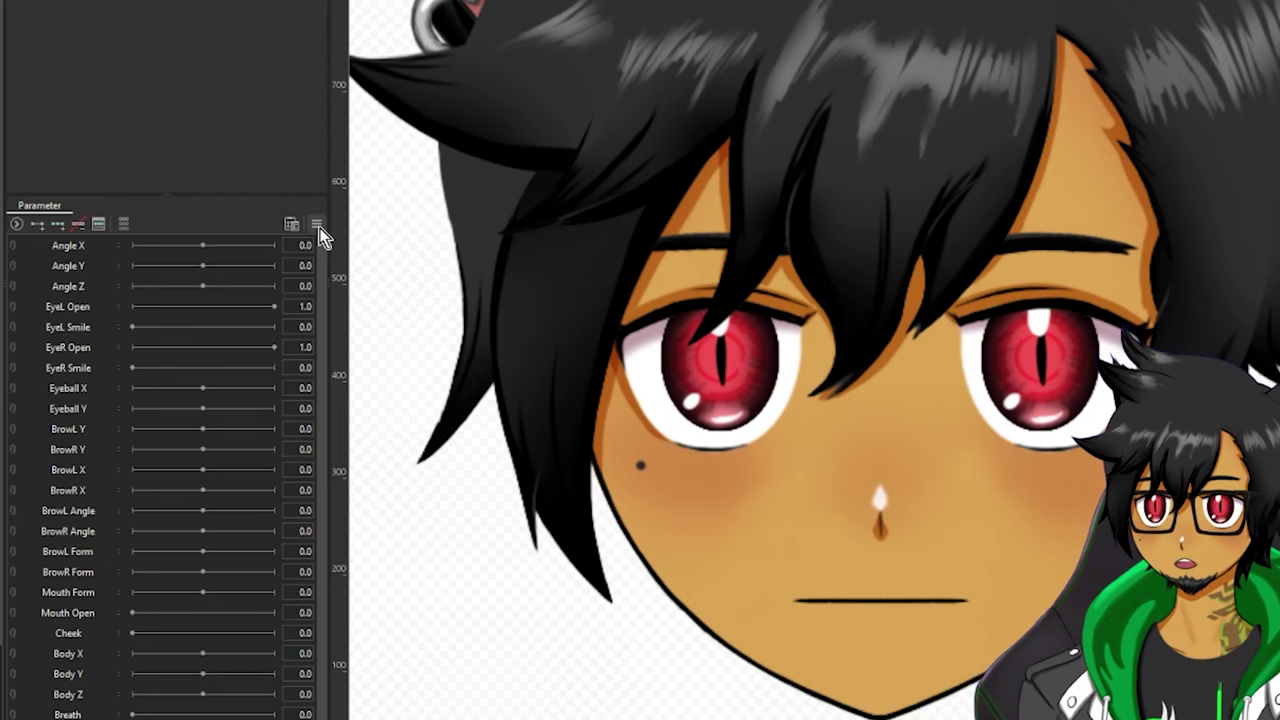
# Bring up Auto Generation of Face Deformer and check the Eye L part options
pyautogui.click(349, 339)
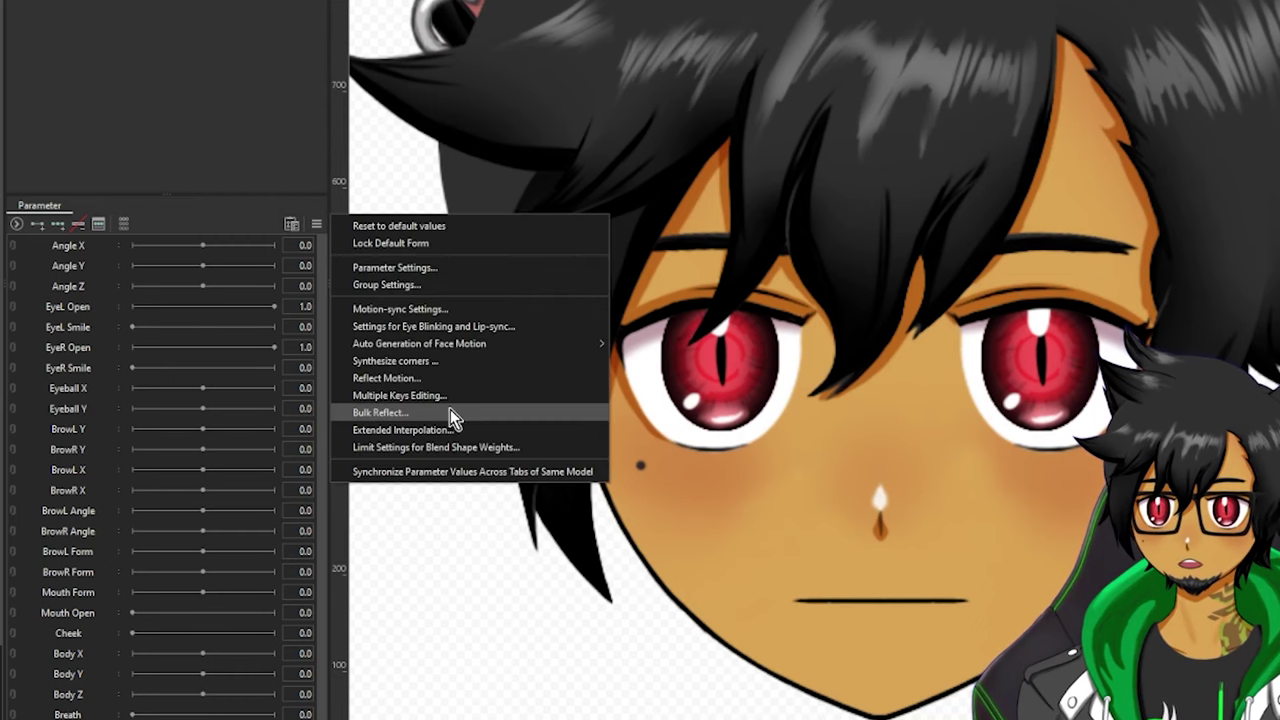
pyautogui.moveTo(466, 343)
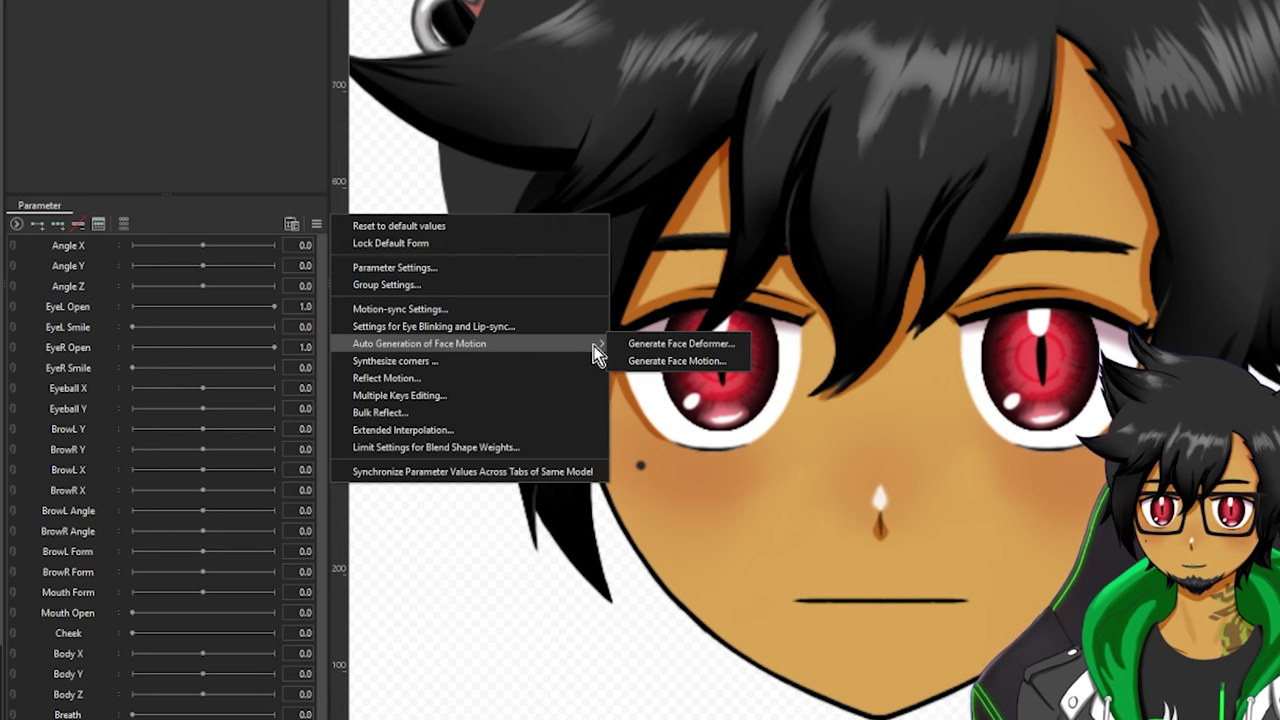
pyautogui.click(720, 346)
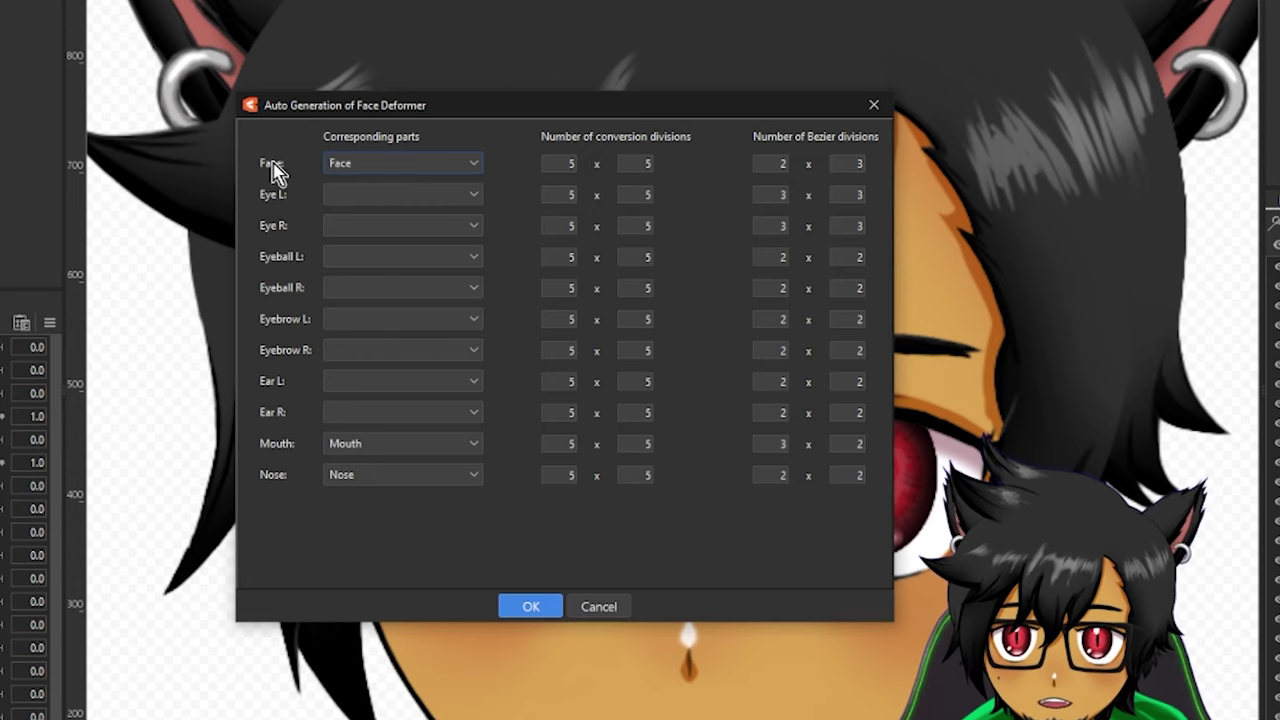
pyautogui.click(400, 196)
pyautogui.click(283, 527)
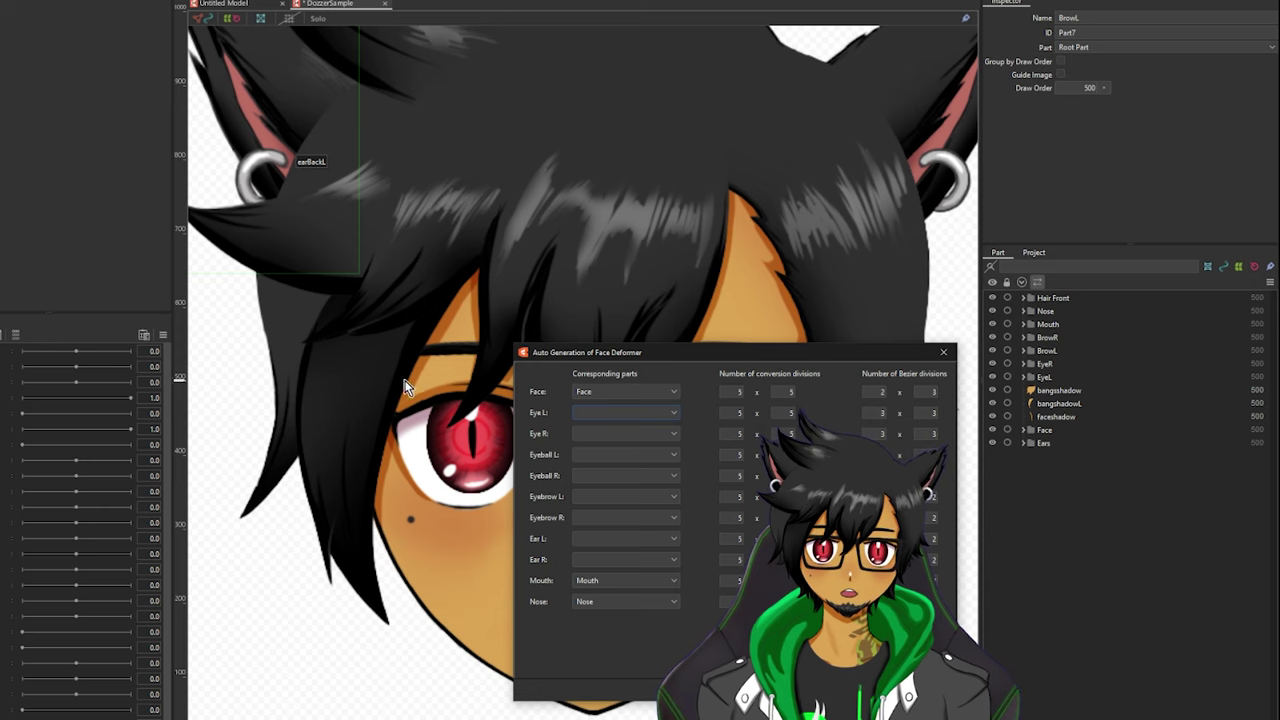
# Assign Eye L=EyeR, Eye R=EyeL, Eyeball L=EyeballR and Eyeball R=EyeballL
pyautogui.click(612, 413)
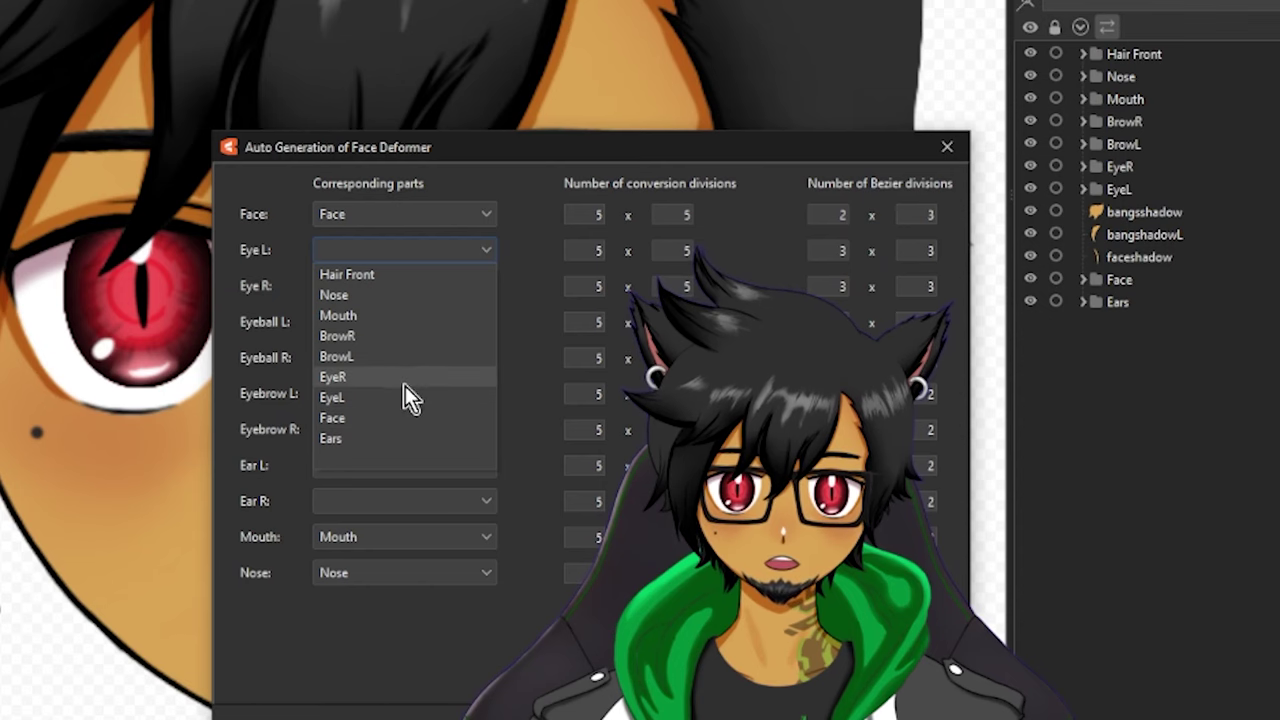
pyautogui.click(626, 486)
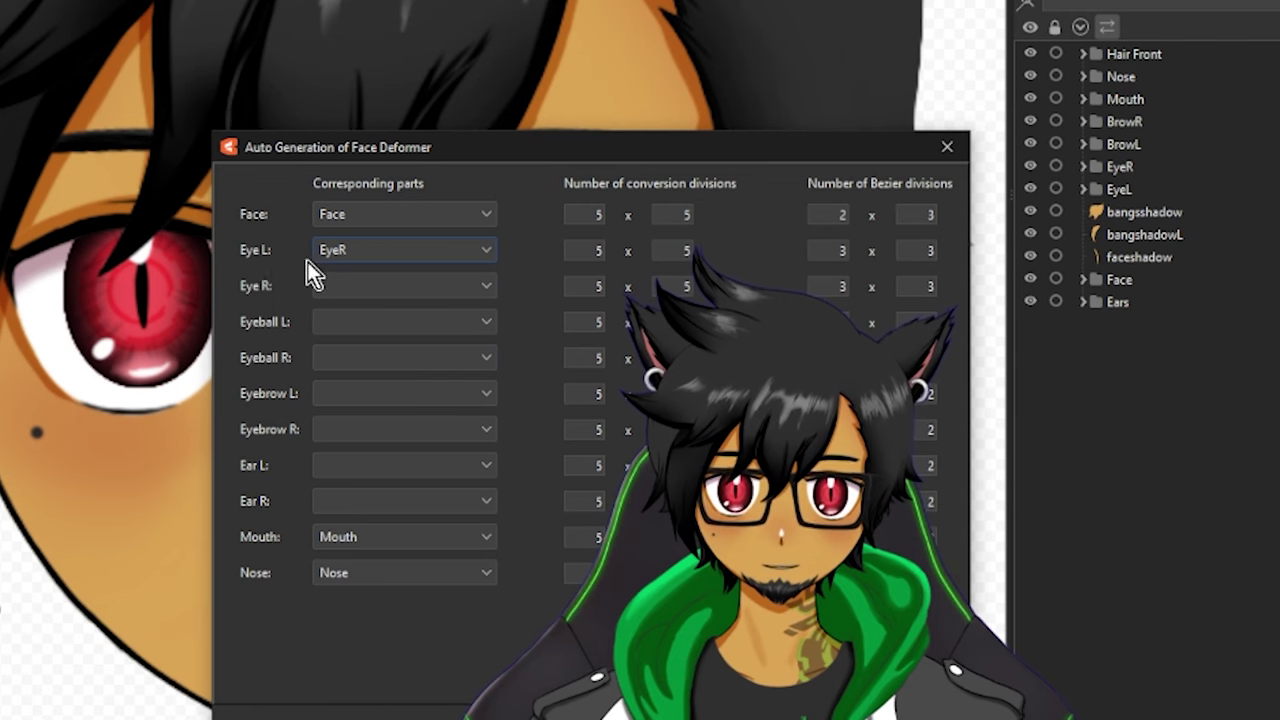
pyautogui.click(355, 288)
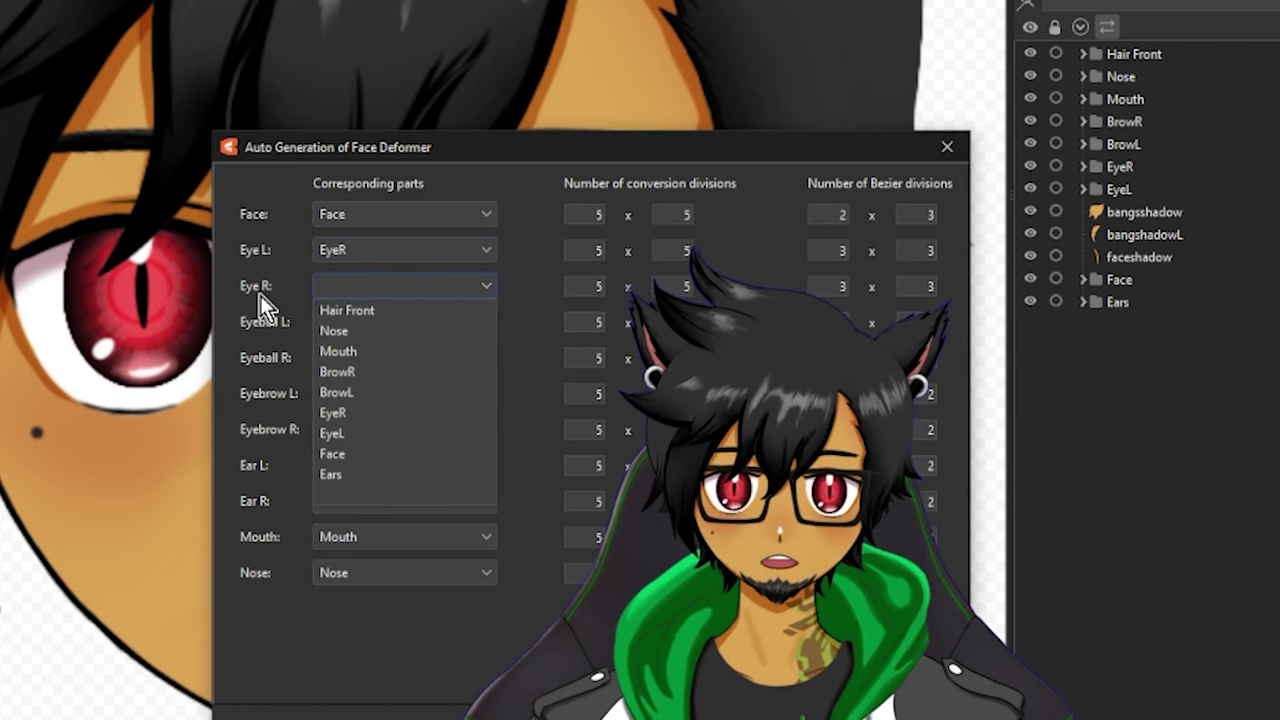
pyautogui.click(363, 433)
pyautogui.click(387, 322)
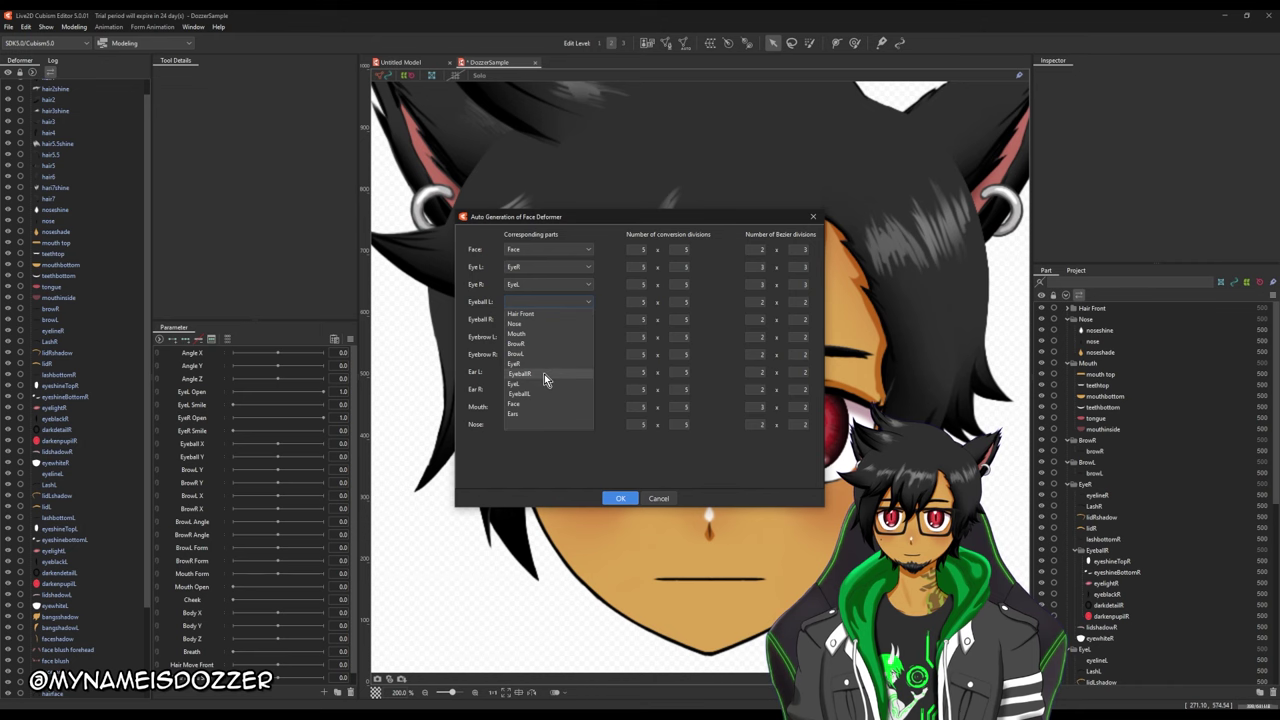
pyautogui.click(544, 373)
pyautogui.click(526, 321)
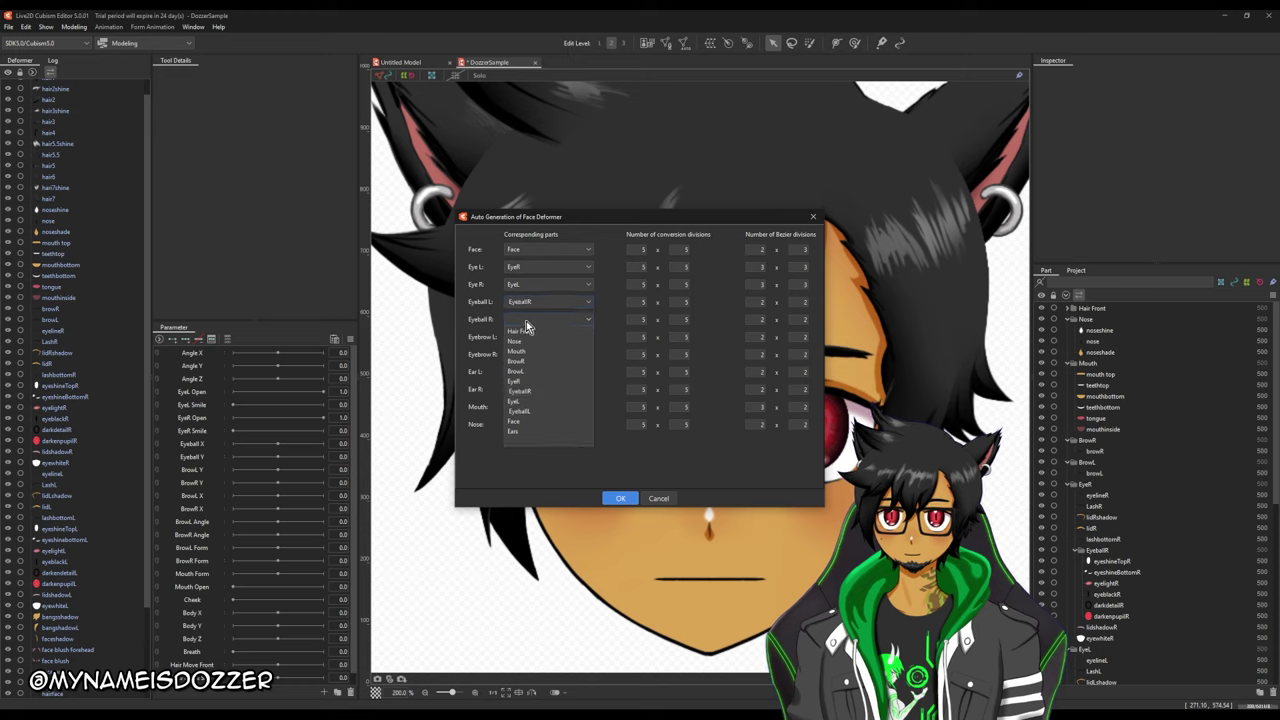
pyautogui.click(545, 412)
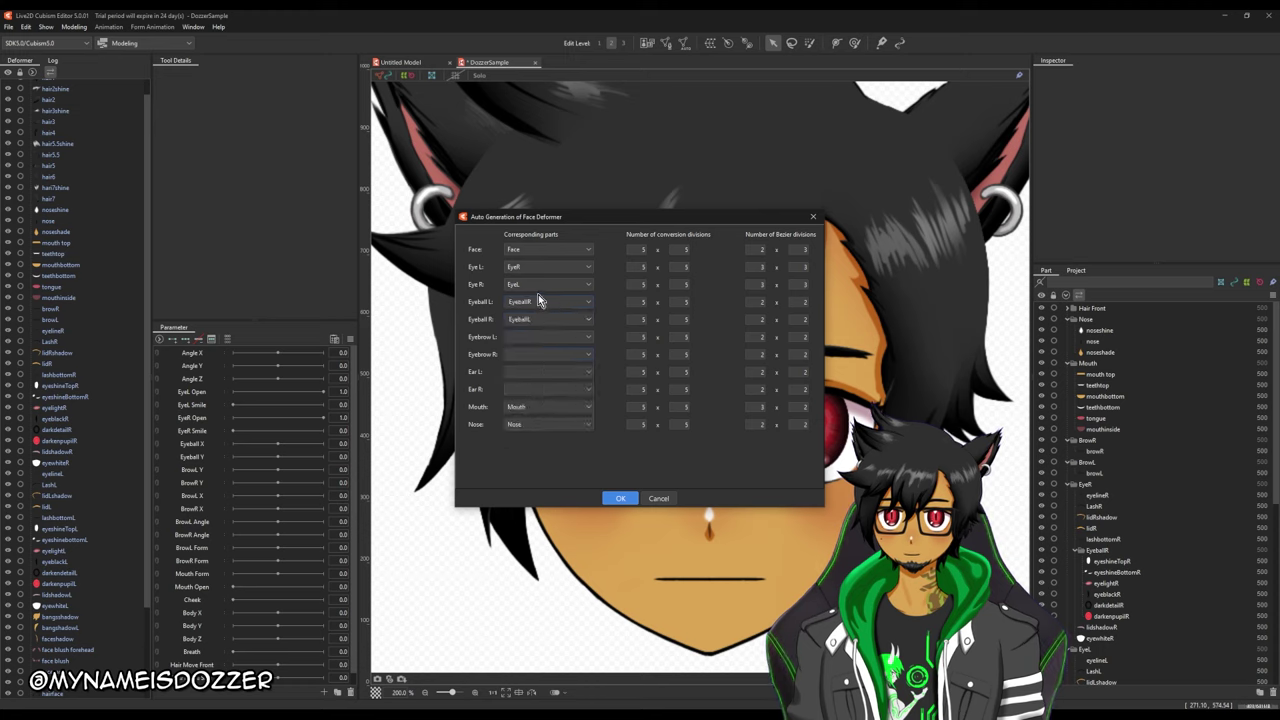
# Assign Eyebrow L=BrowR and Eyebrow R=BrowL, leave Ear R empty, and generate
pyautogui.click(533, 338)
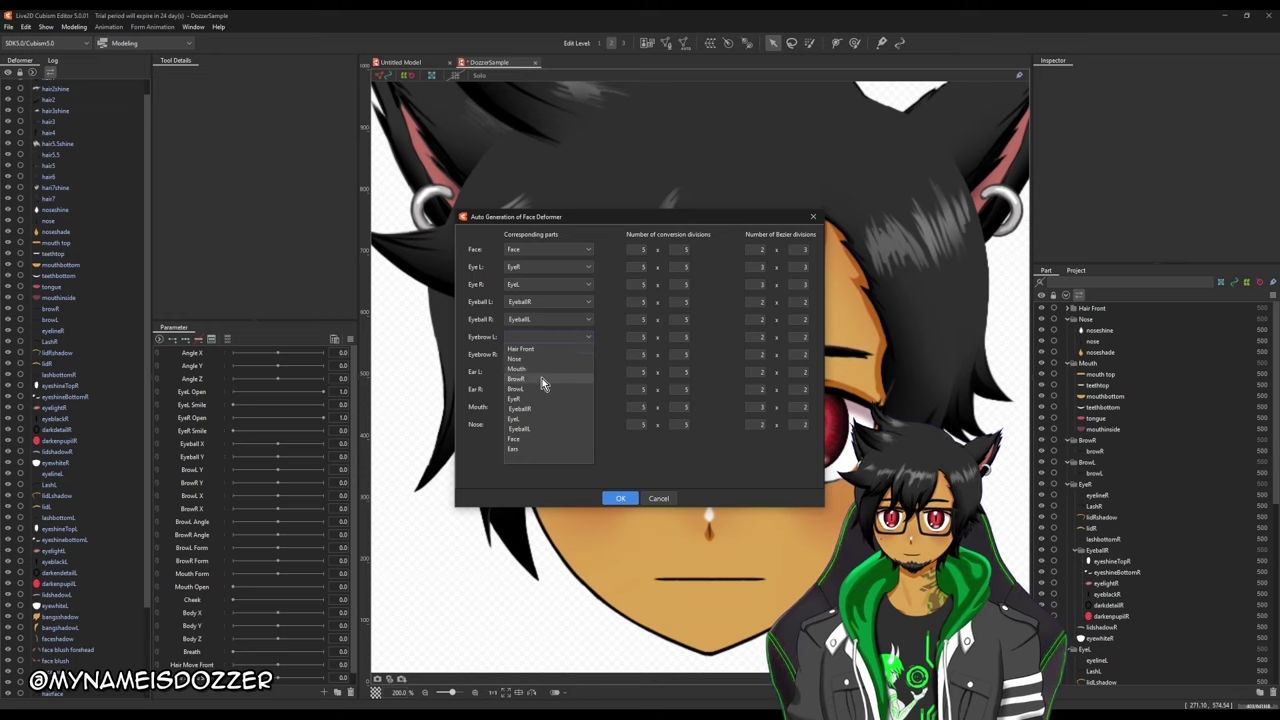
pyautogui.click(541, 378)
pyautogui.click(540, 355)
pyautogui.click(535, 404)
pyautogui.click(533, 383)
pyautogui.click(520, 396)
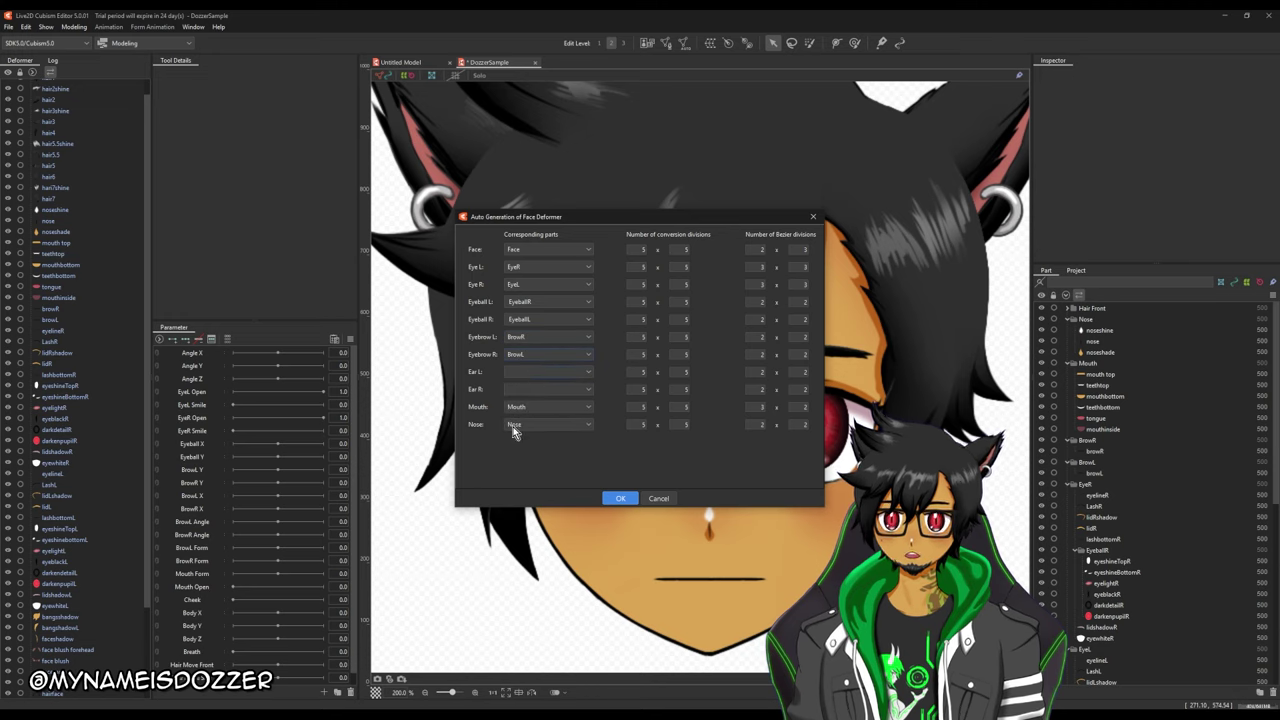
pyautogui.click(627, 499)
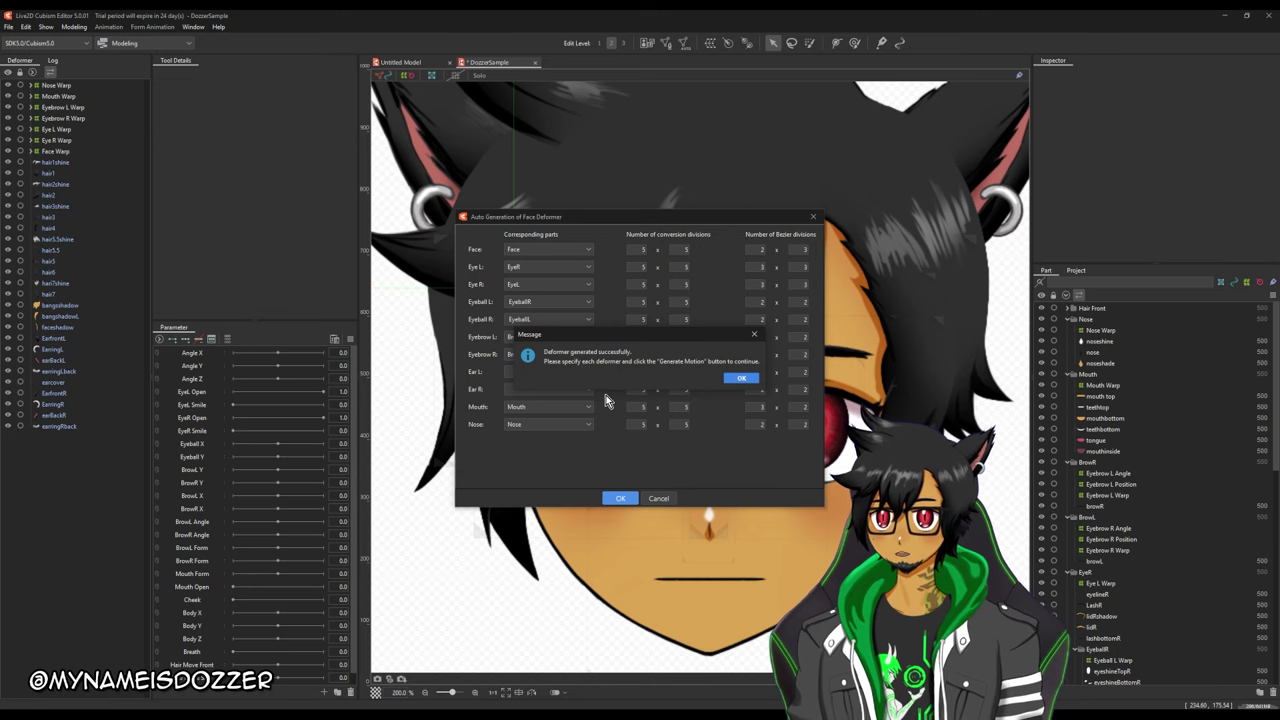
# Confirm the deformers, keep Eyebrow R Warp, and generate face motion with levels at 10
pyautogui.click(743, 379)
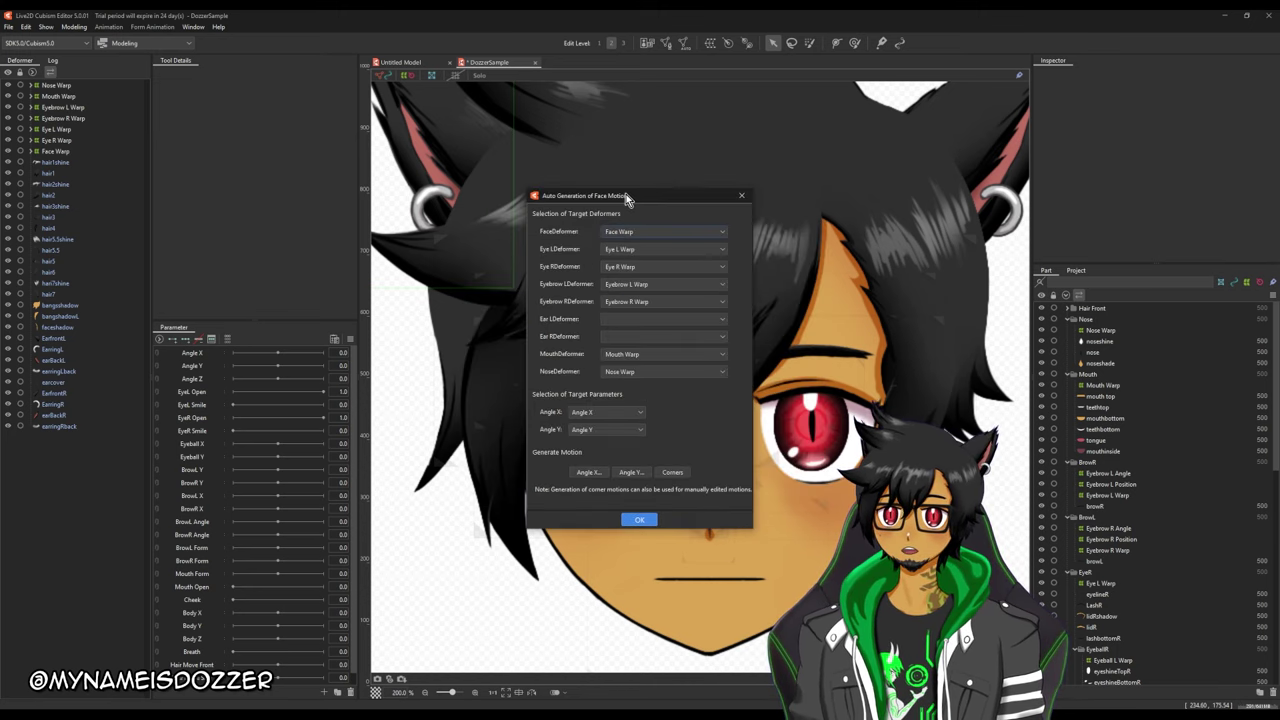
pyautogui.moveTo(627, 198); pyautogui.dragTo(549, 205)
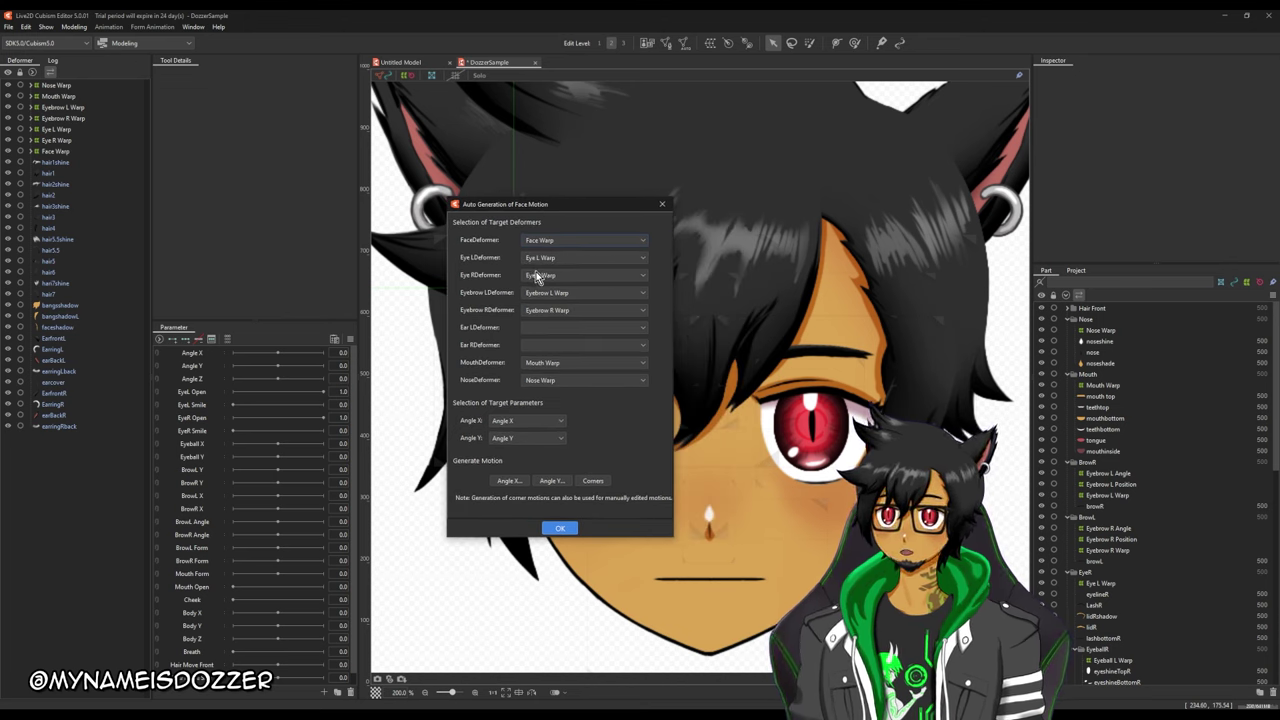
pyautogui.click(597, 315)
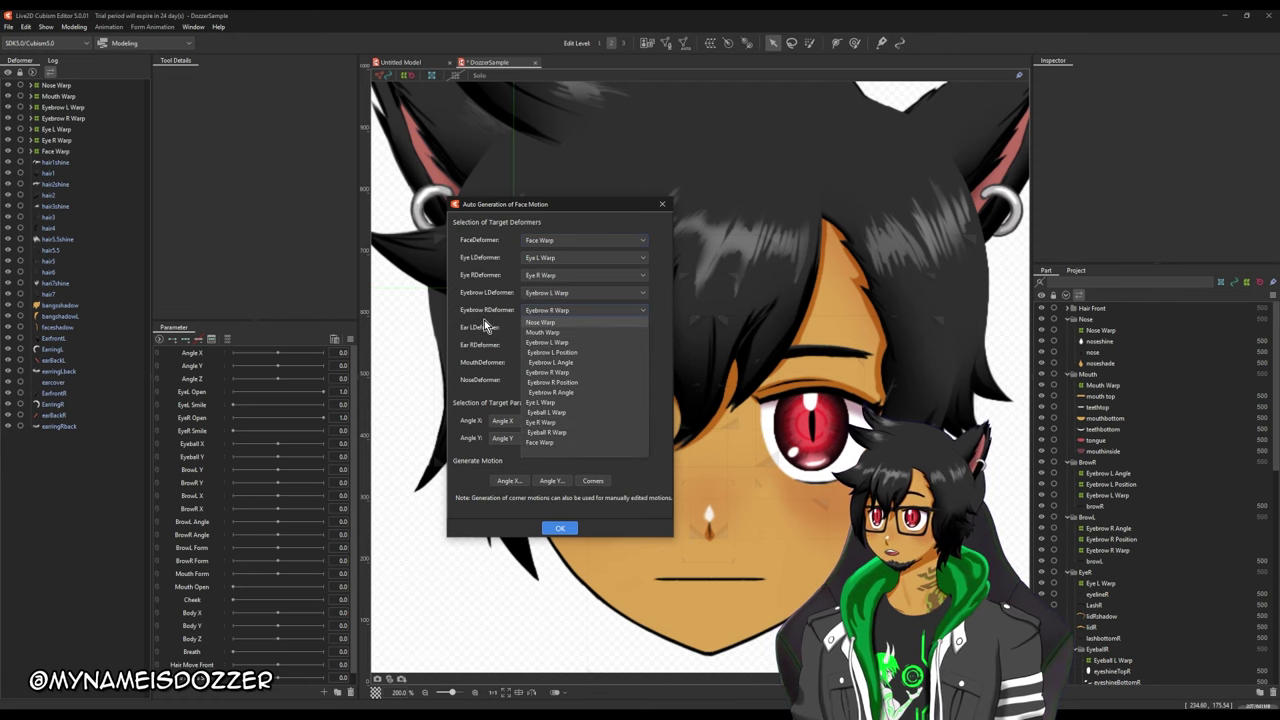
pyautogui.click(655, 334)
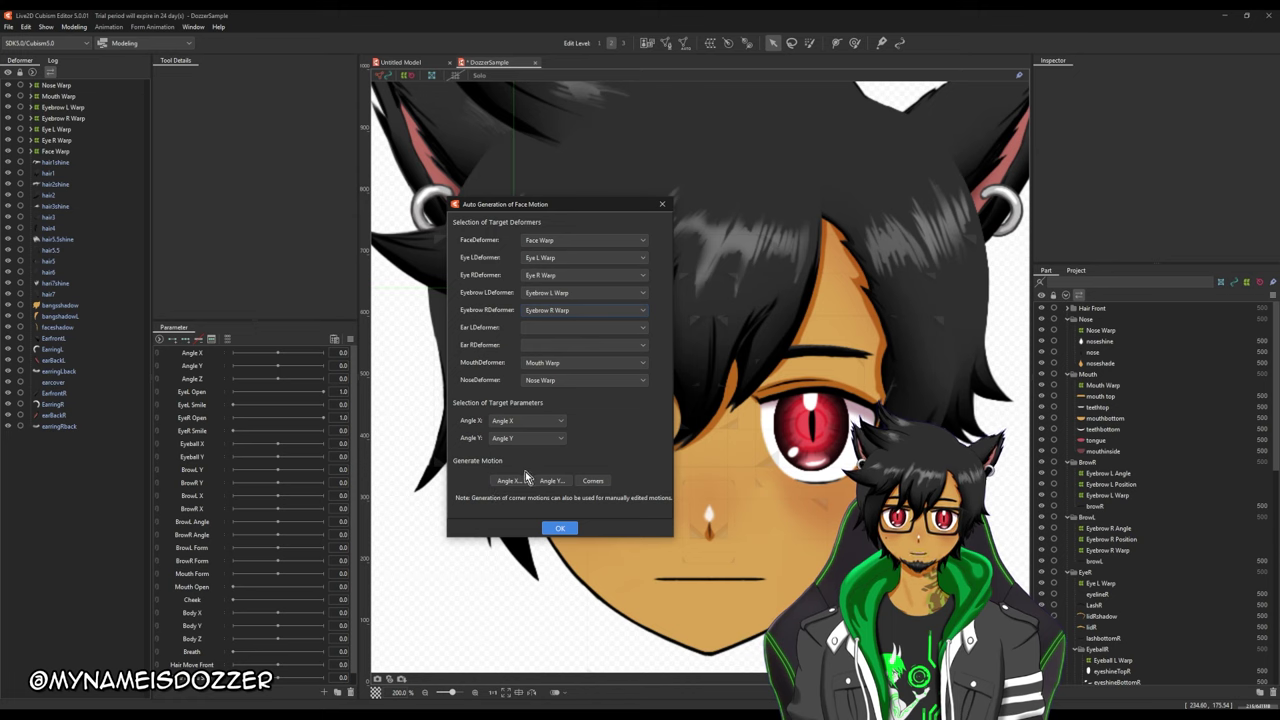
pyautogui.click(510, 481)
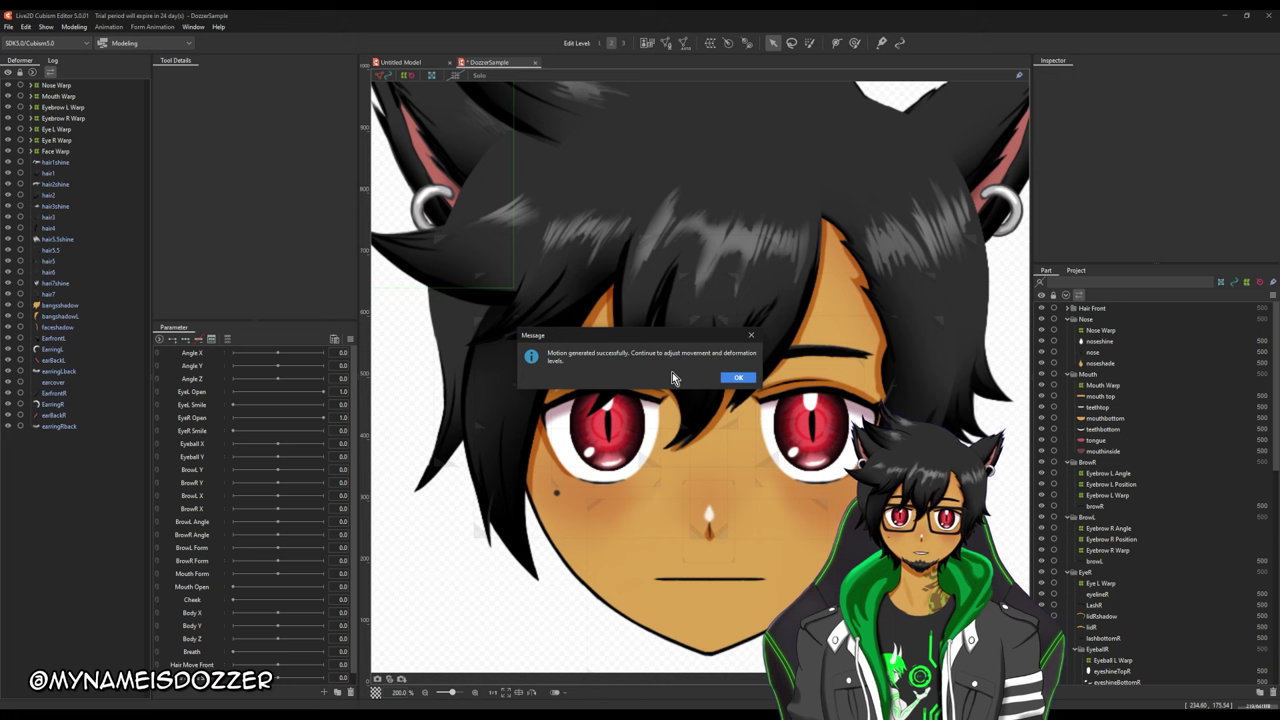
pyautogui.click(738, 378)
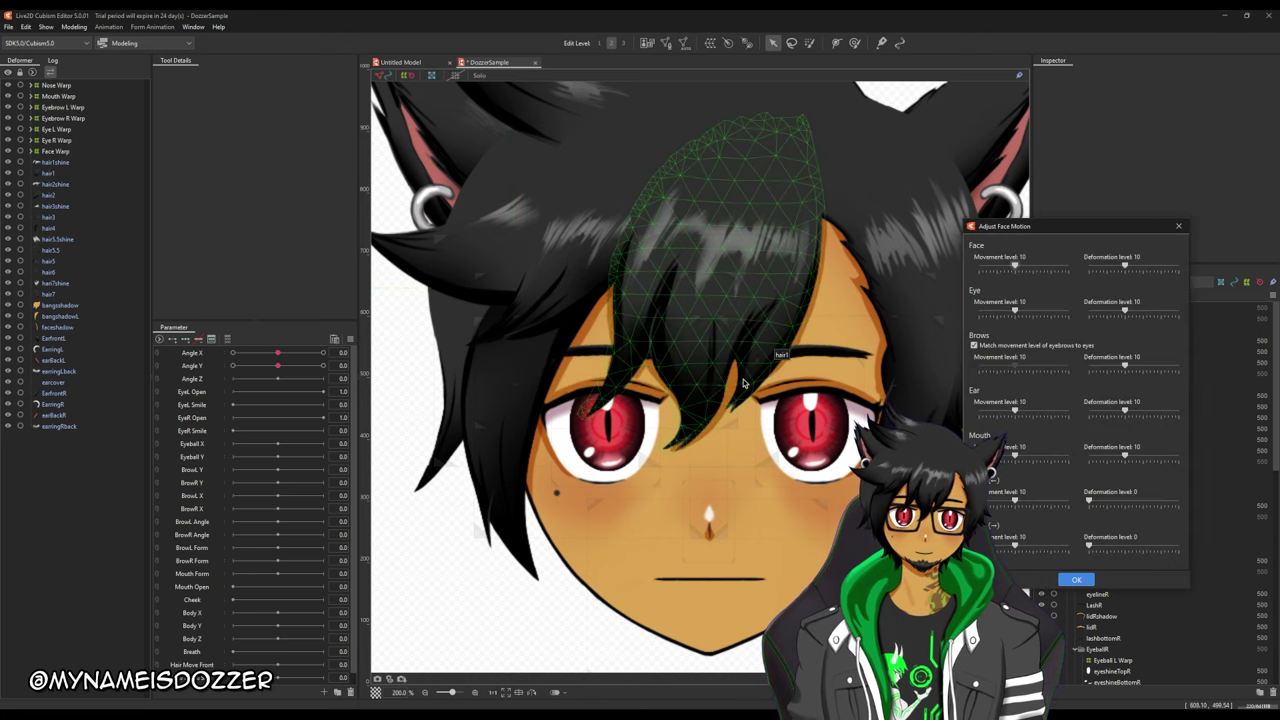
# Preview the head turning right via Angle X and hide the Hair Front part
pyautogui.moveTo(1186, 227); pyautogui.dragTo(1109, 269)
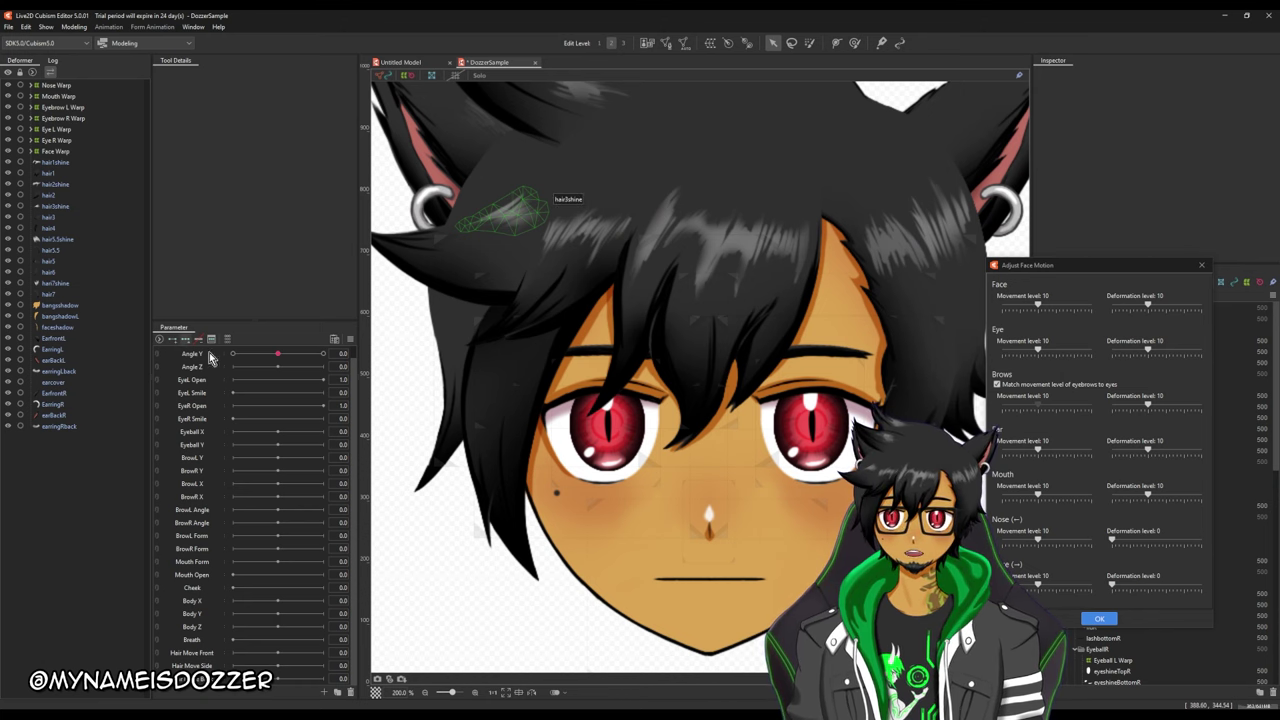
pyautogui.scroll(1, 224, 366)
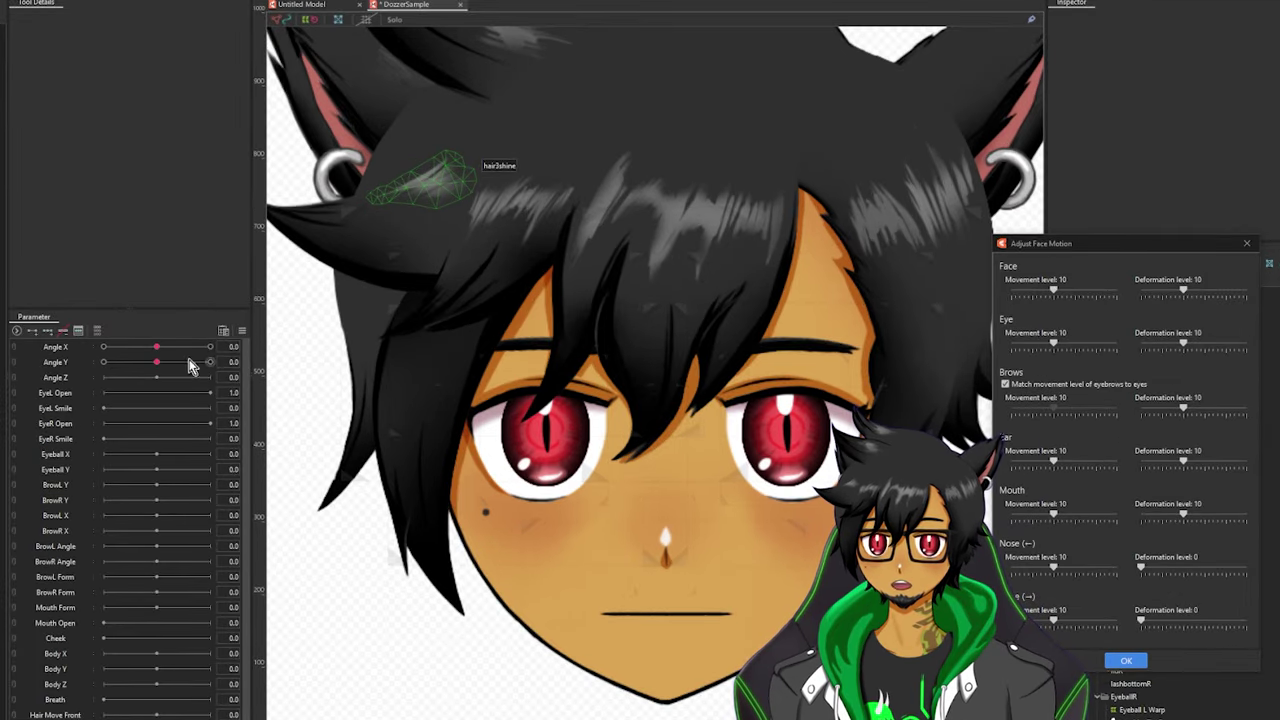
pyautogui.moveTo(147, 358); pyautogui.dragTo(213, 406)
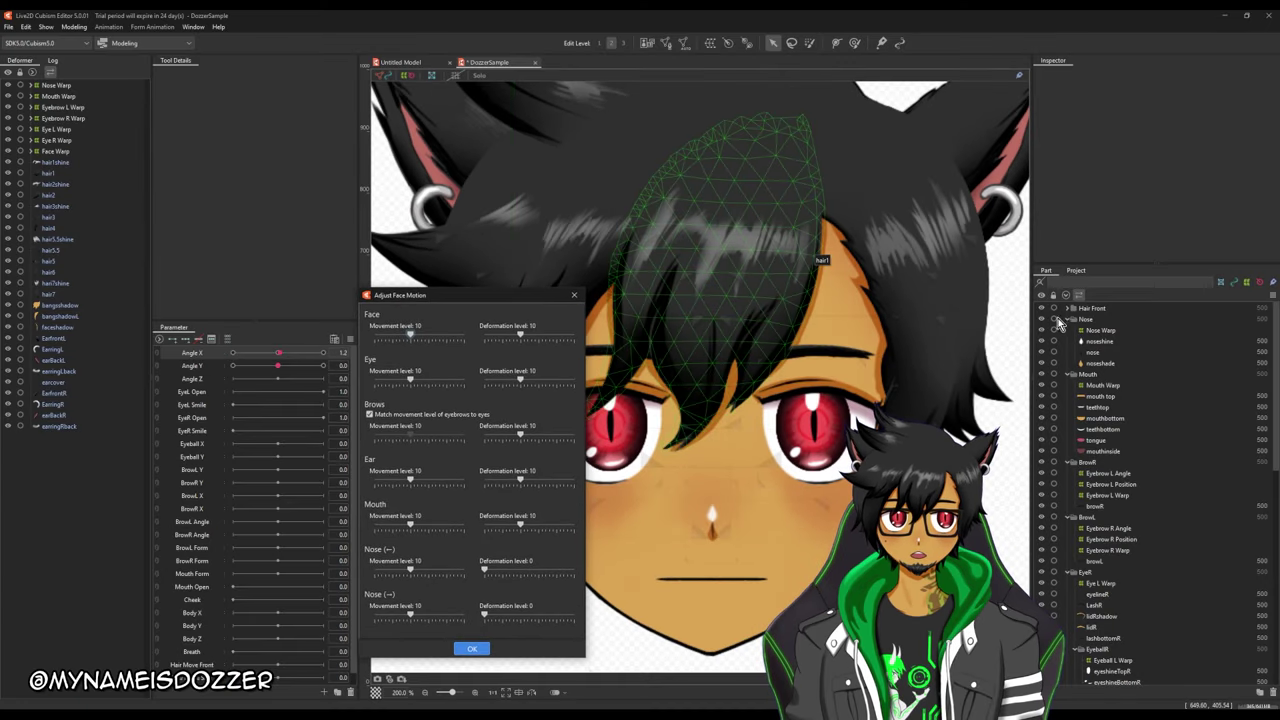
pyautogui.click(1043, 309)
pyautogui.scroll(-5, 1107, 470)
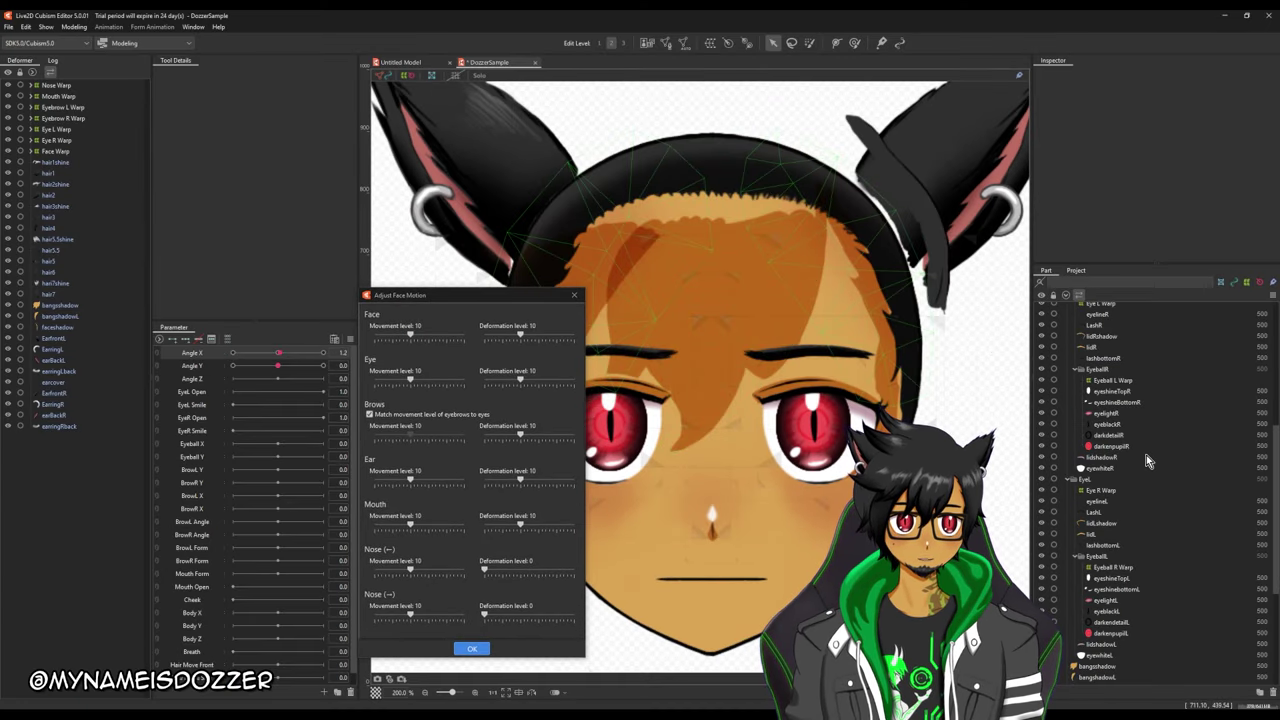
pyautogui.scroll(-3, 1140, 475)
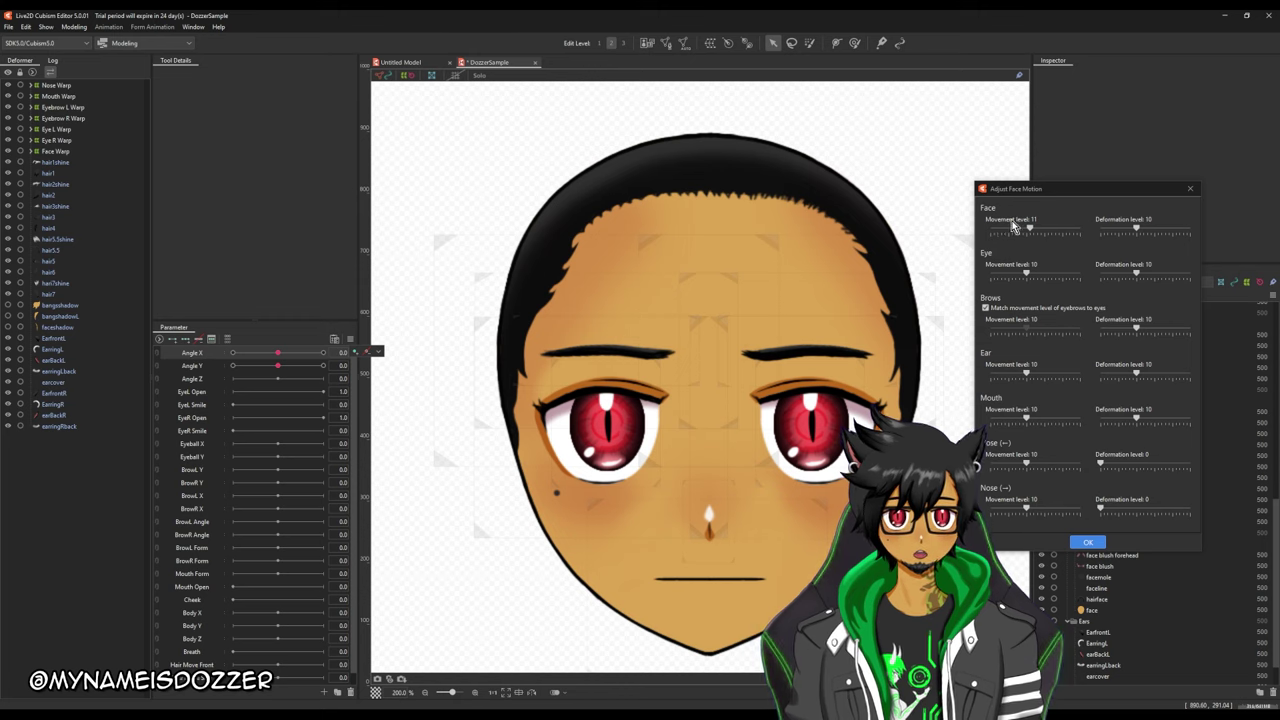
# Set the Face movement level to 25, previewing the head turn with Angle X
pyautogui.moveTo(1035, 233); pyautogui.dragTo(990, 232)
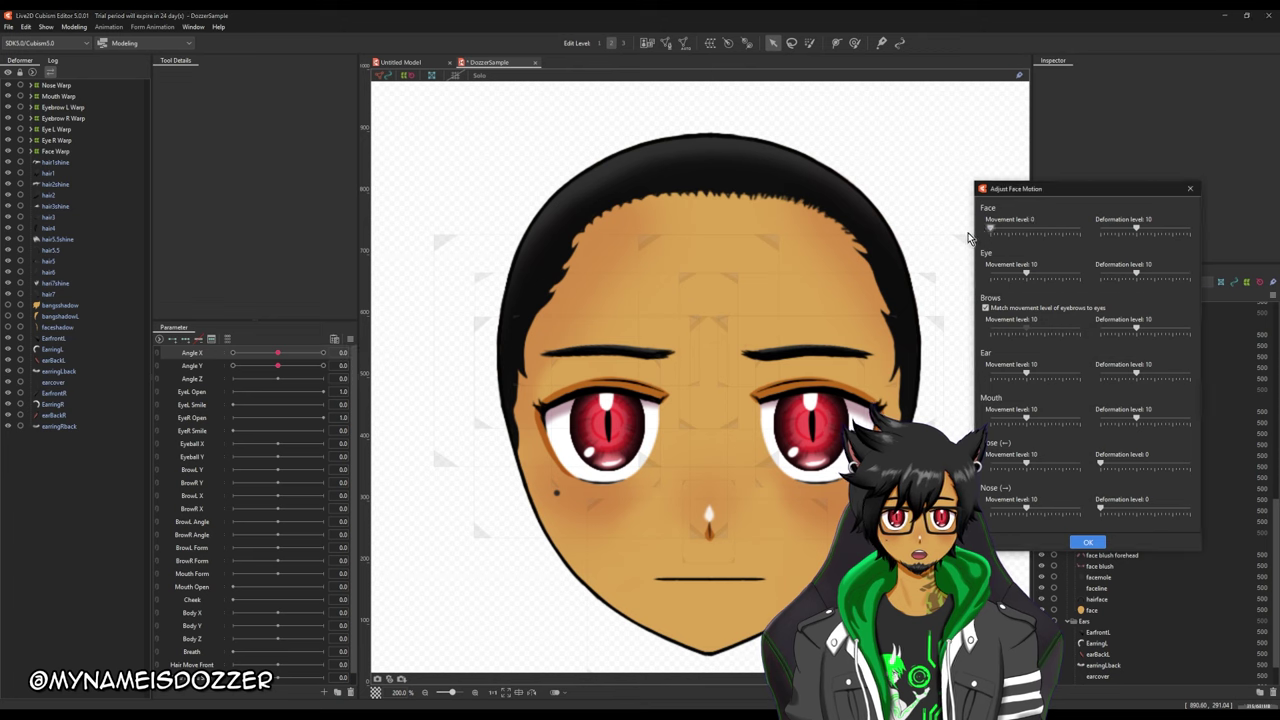
pyautogui.moveTo(278, 353); pyautogui.dragTo(260, 372)
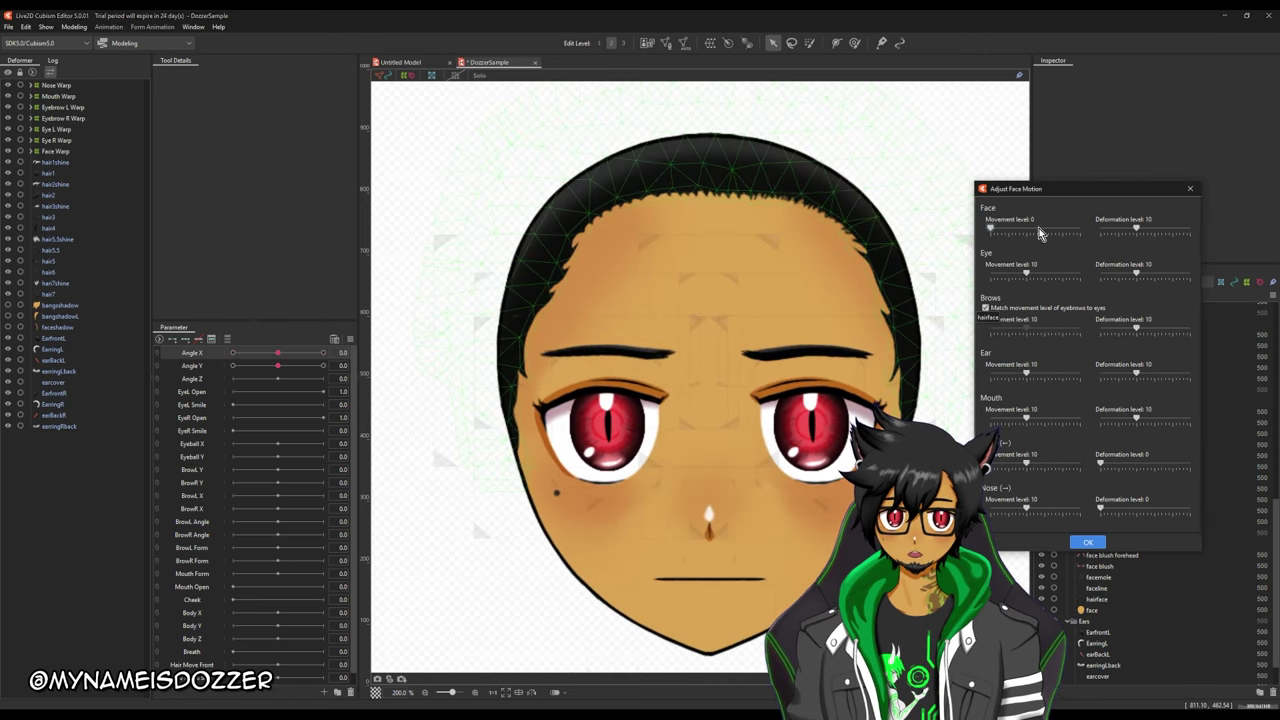
pyautogui.moveTo(991, 229); pyautogui.dragTo(1006, 232)
pyautogui.moveTo(277, 352); pyautogui.dragTo(367, 352)
pyautogui.moveTo(1041, 226); pyautogui.dragTo(1079, 228)
pyautogui.moveTo(323, 361); pyautogui.dragTo(232, 358)
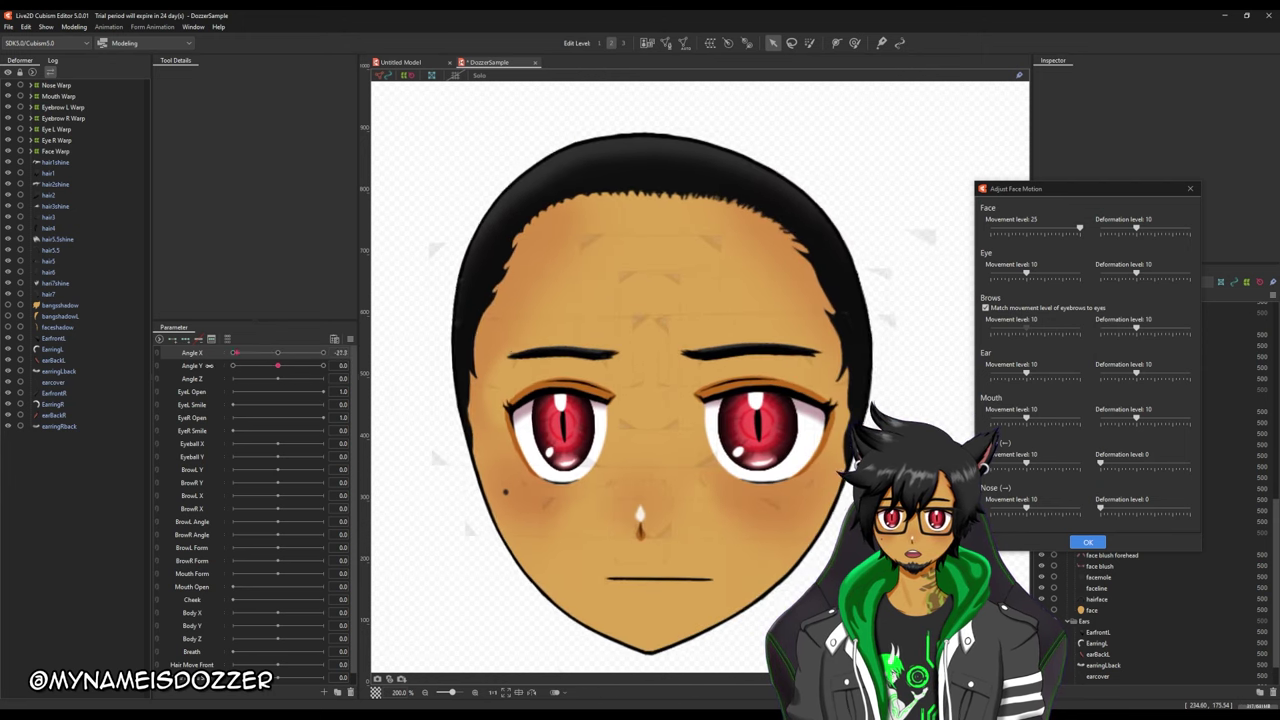
pyautogui.click(445, 378)
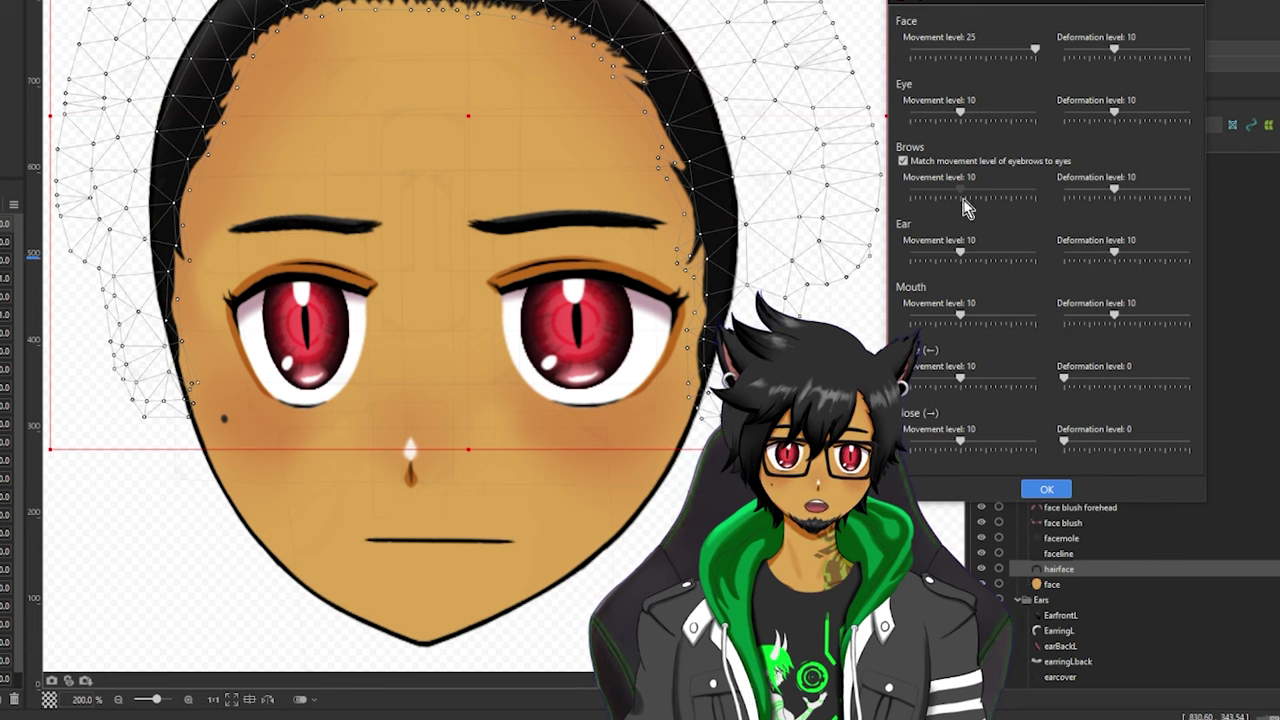
# Raise the Eye, Mouth, Nose (←) and Nose (→) movement levels to 25, then check the head turn
pyautogui.moveTo(962, 115); pyautogui.dragTo(1035, 112)
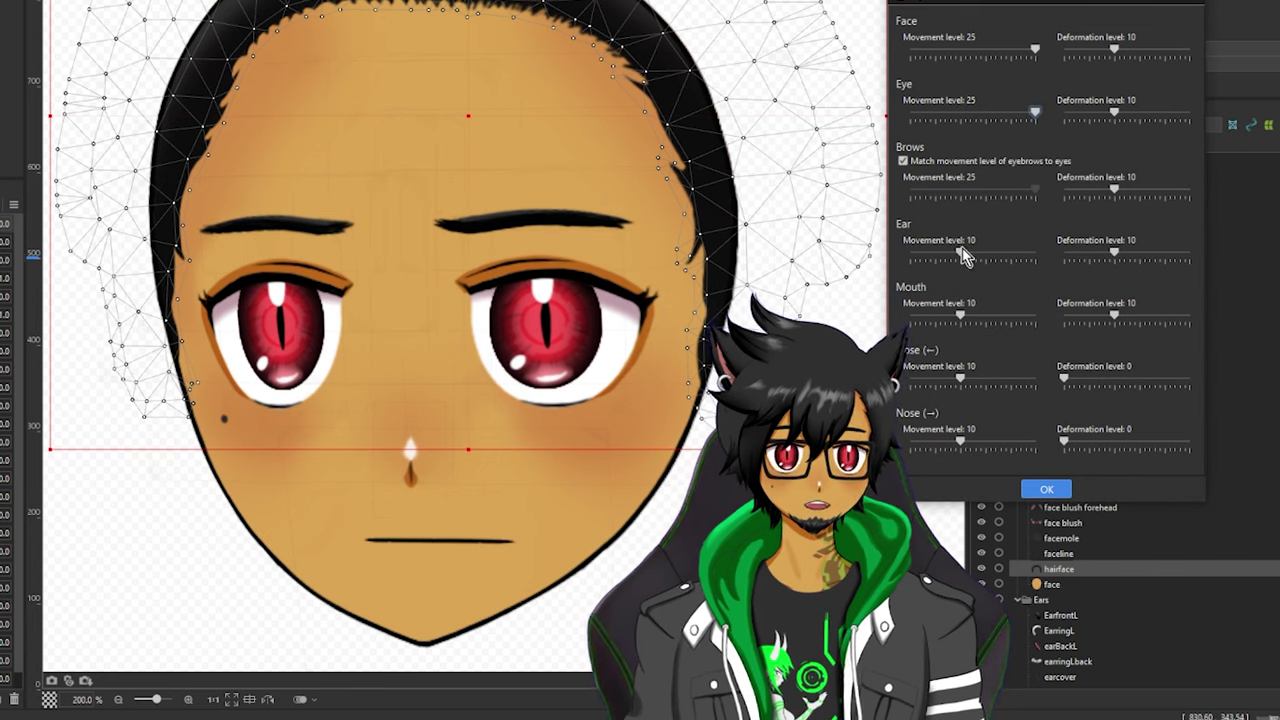
pyautogui.moveTo(960, 316); pyautogui.dragTo(1035, 316)
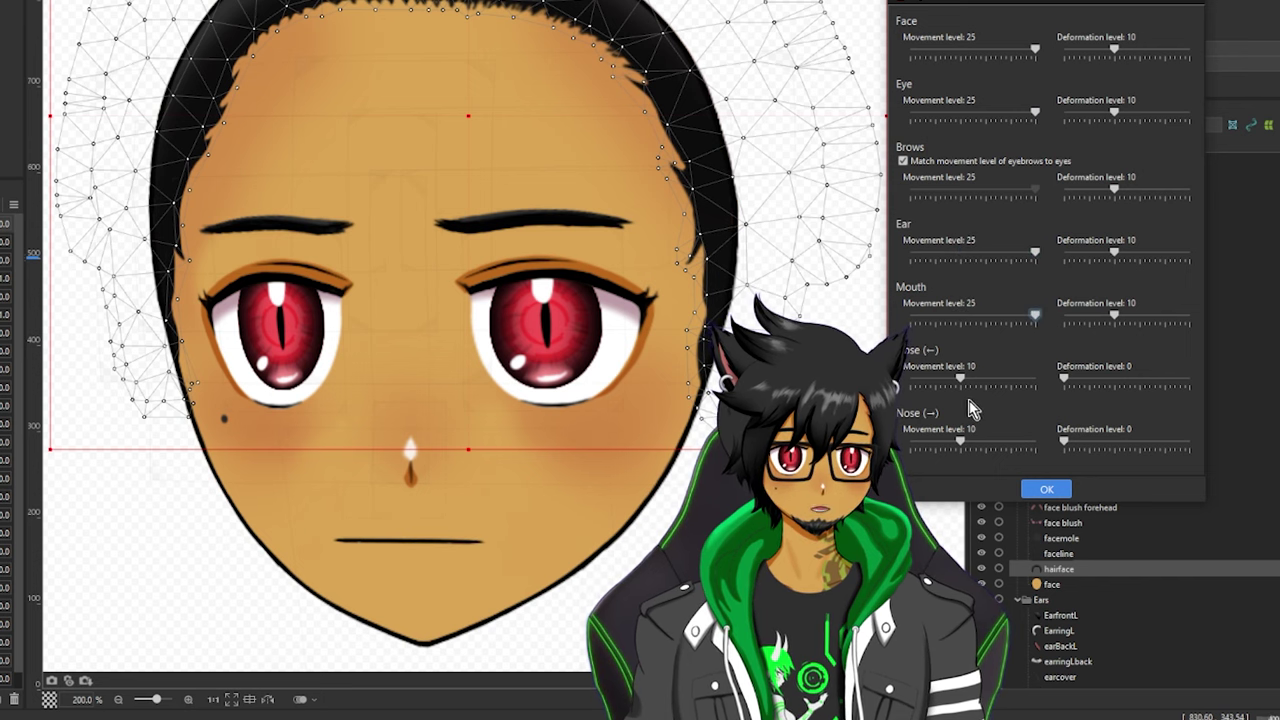
pyautogui.moveTo(967, 393); pyautogui.dragTo(1072, 388)
pyautogui.moveTo(965, 443); pyautogui.dragTo(1040, 446)
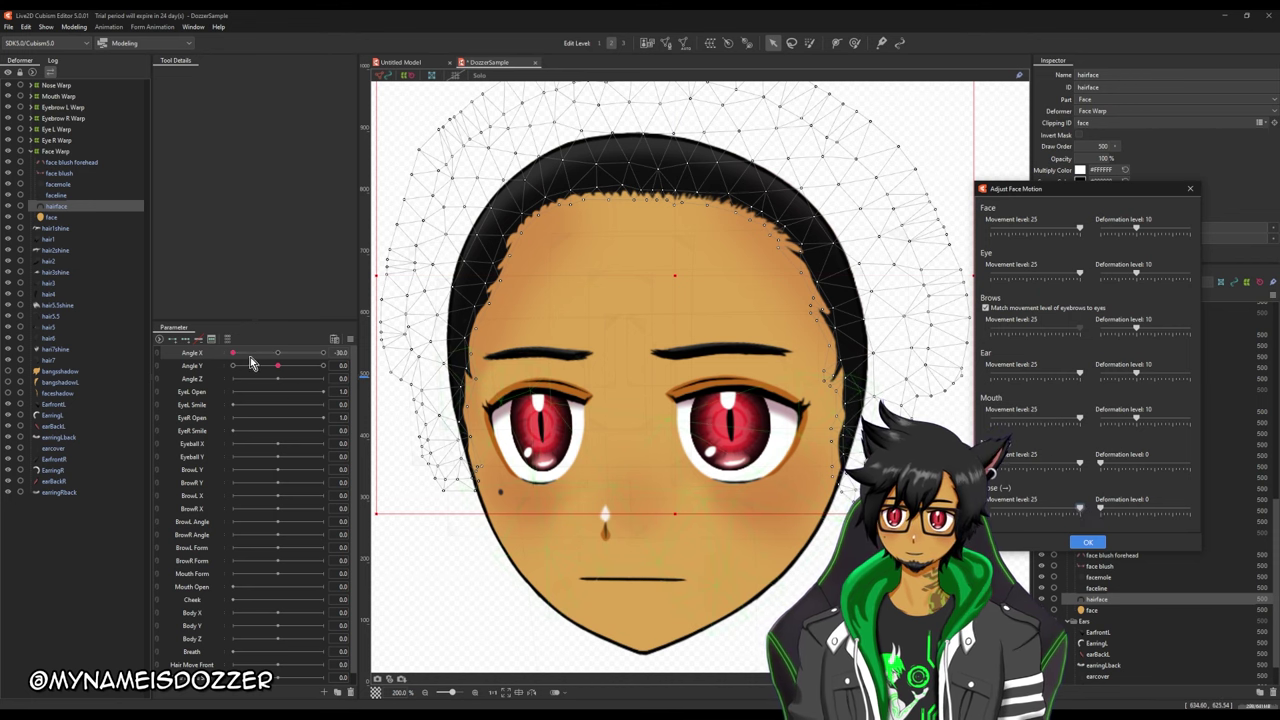
pyautogui.moveTo(251, 362); pyautogui.dragTo(277, 389)
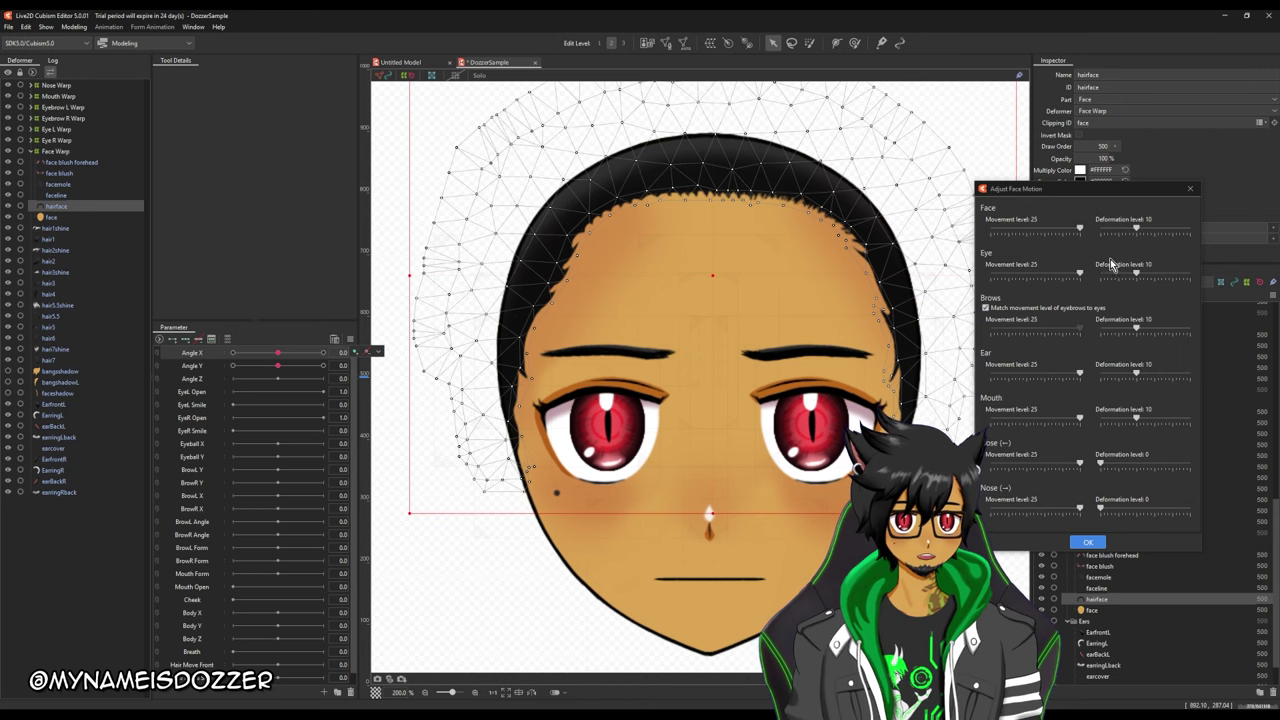
# Try Face deformation level 25 while turning the head, then reduce it back to 10
pyautogui.click(1146, 230)
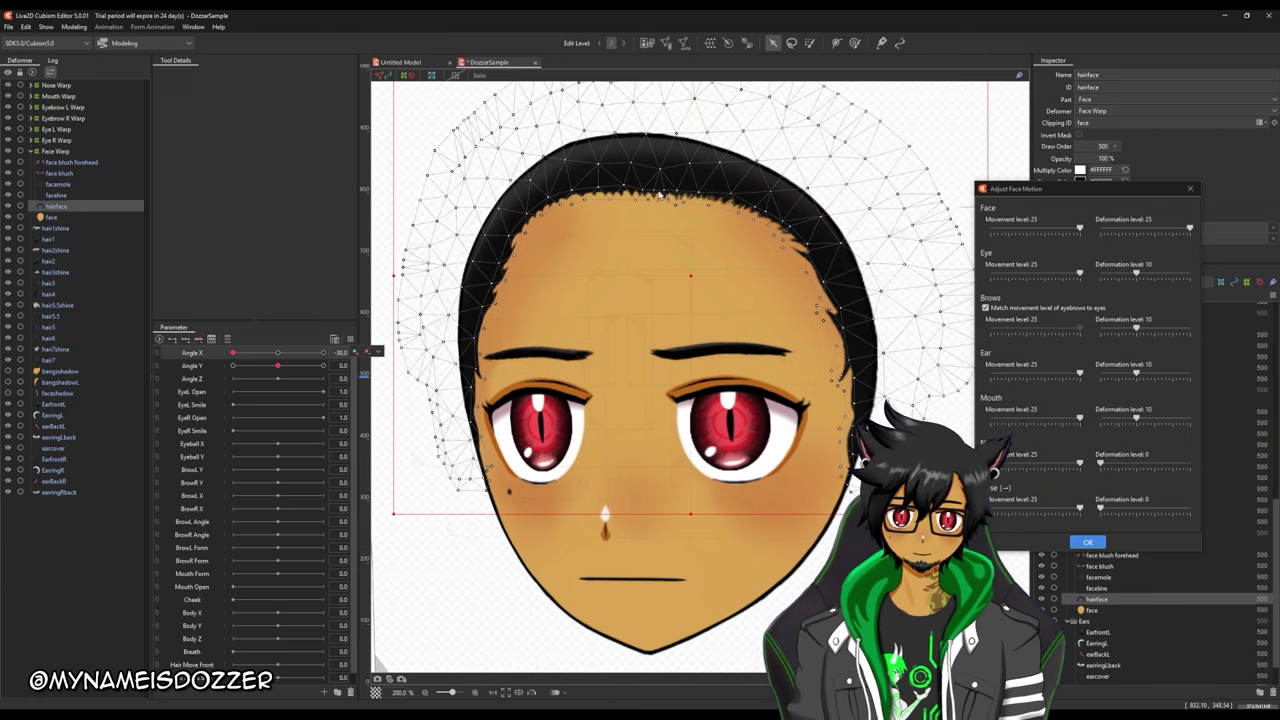
pyautogui.moveTo(239, 358); pyautogui.dragTo(212, 378)
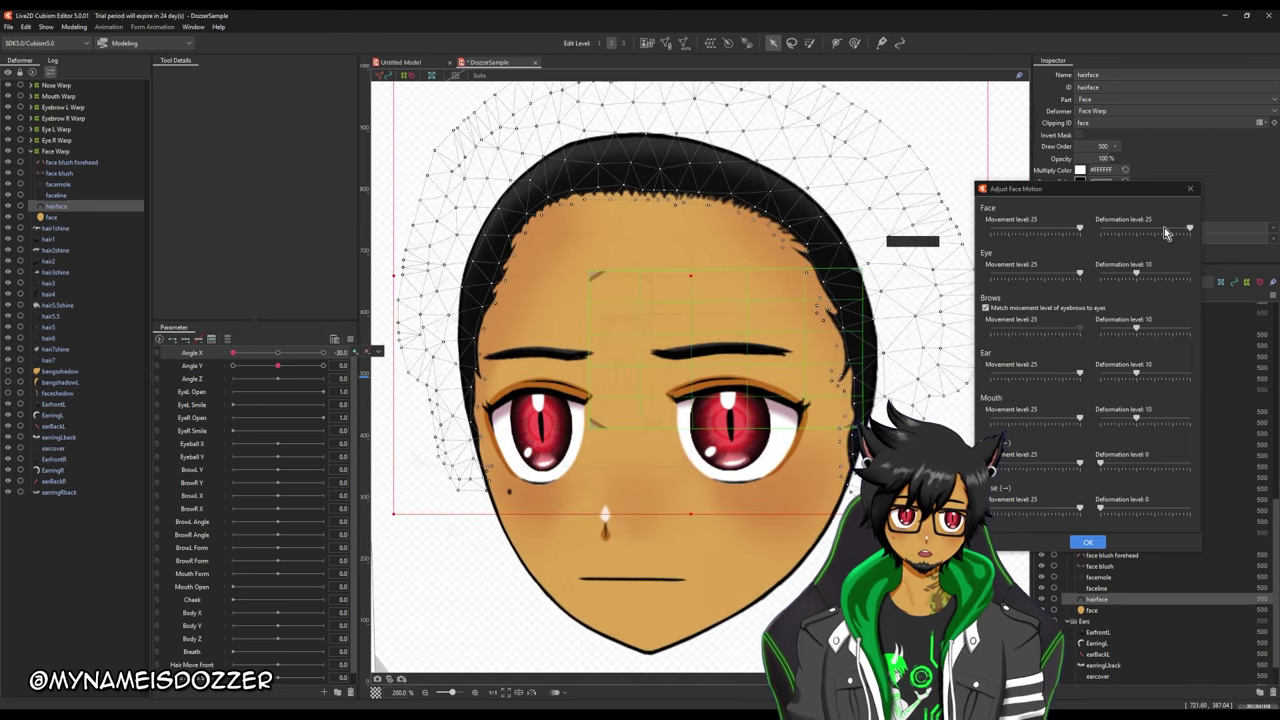
pyautogui.moveTo(1192, 230); pyautogui.dragTo(1012, 233)
pyautogui.moveTo(232, 354)
pyautogui.mouseDown()
pyautogui.moveTo(330, 362)
pyautogui.moveTo(230, 370)
pyautogui.mouseUp()
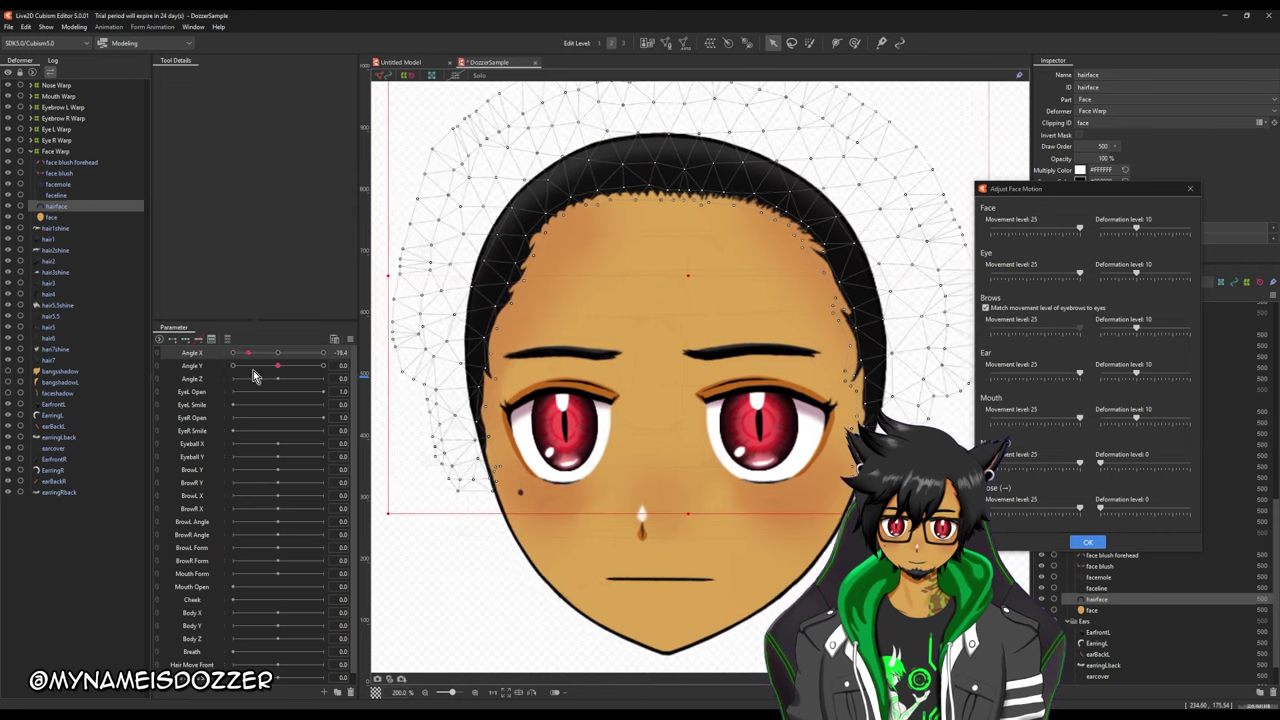
pyautogui.rightClick(372, 349)
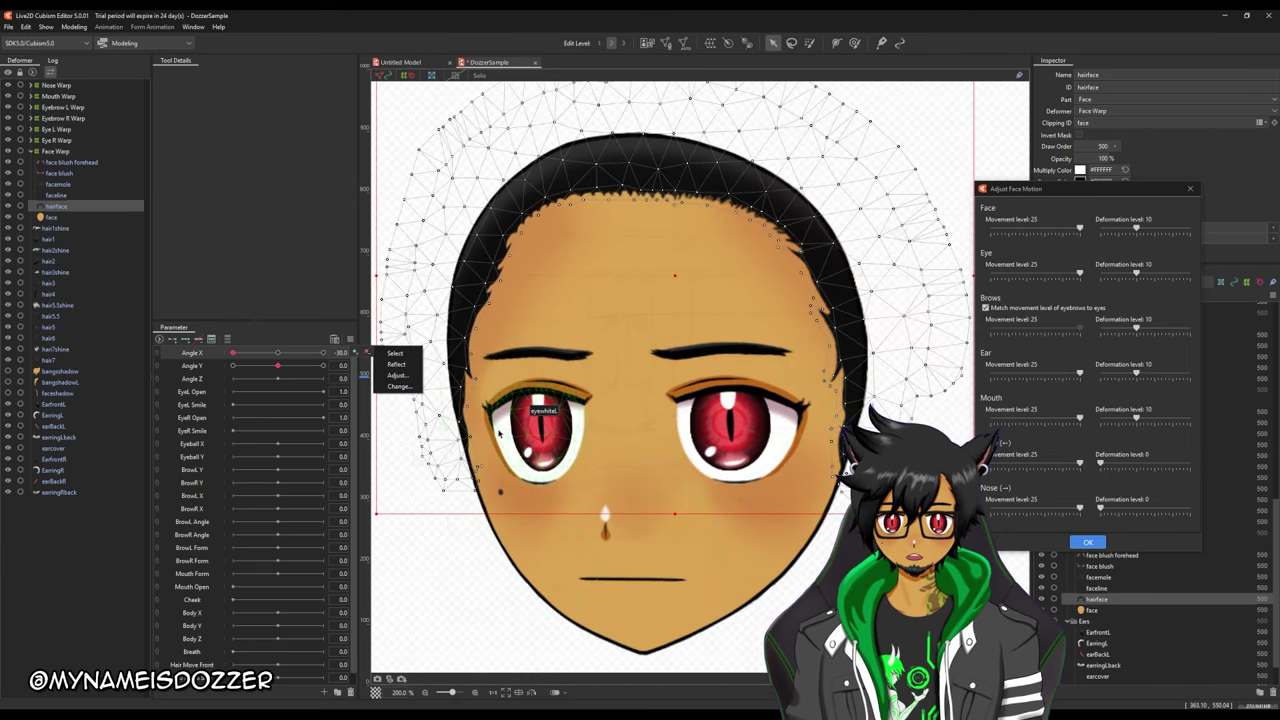
pyautogui.moveTo(242, 362); pyautogui.dragTo(280, 358)
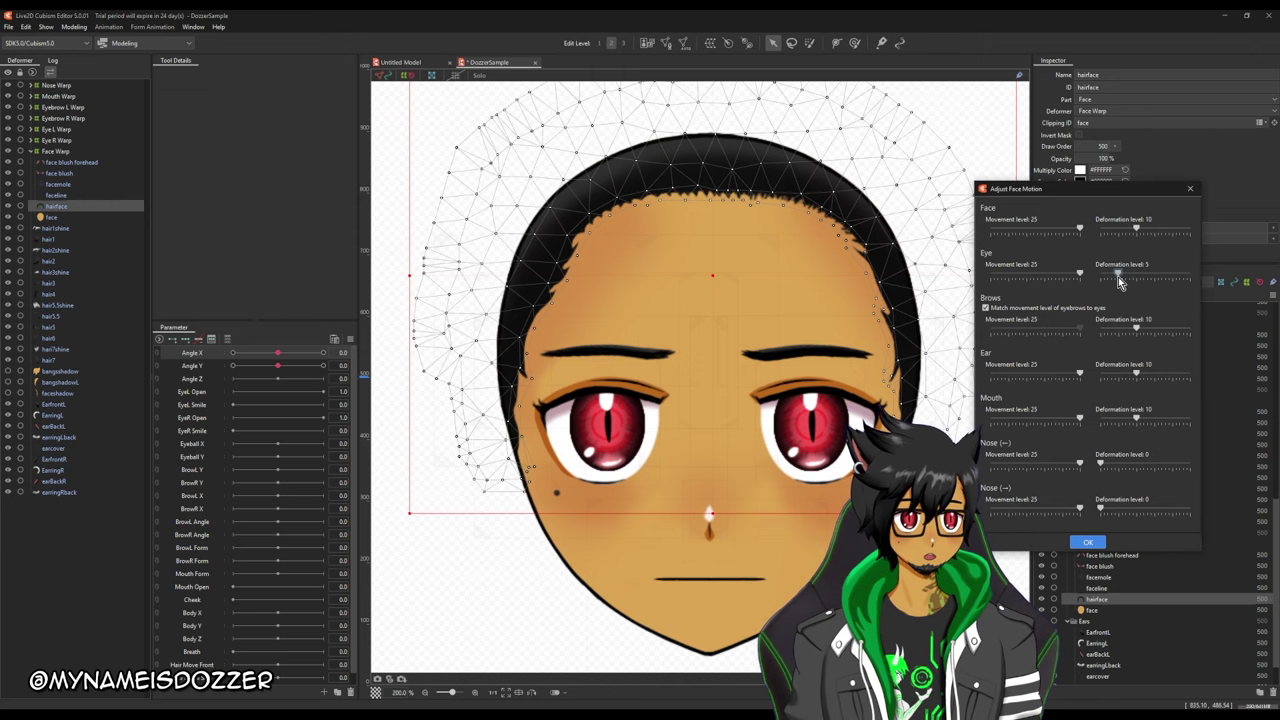
# Drop the Eye deformation level to 0 and sweep Angle X left to right to compare
pyautogui.moveTo(273, 368); pyautogui.dragTo(230, 358)
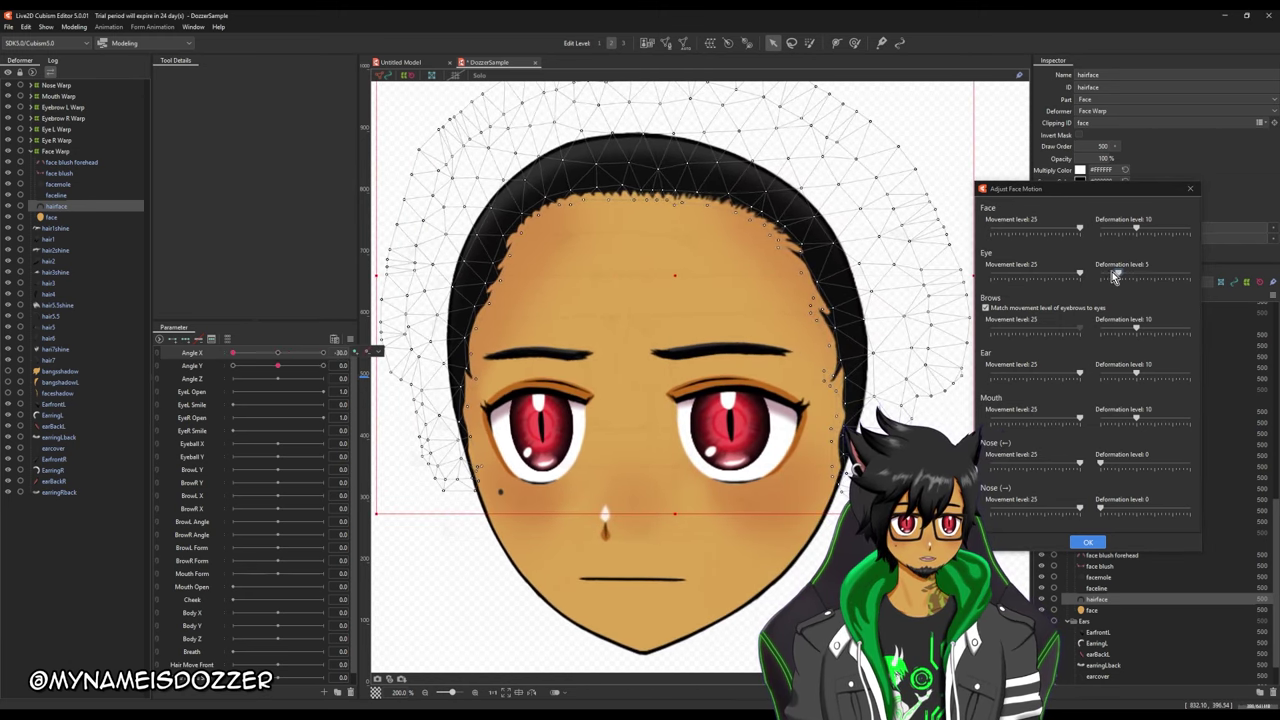
pyautogui.moveTo(1113, 276); pyautogui.dragTo(1084, 284)
pyautogui.moveTo(233, 354); pyautogui.dragTo(325, 367)
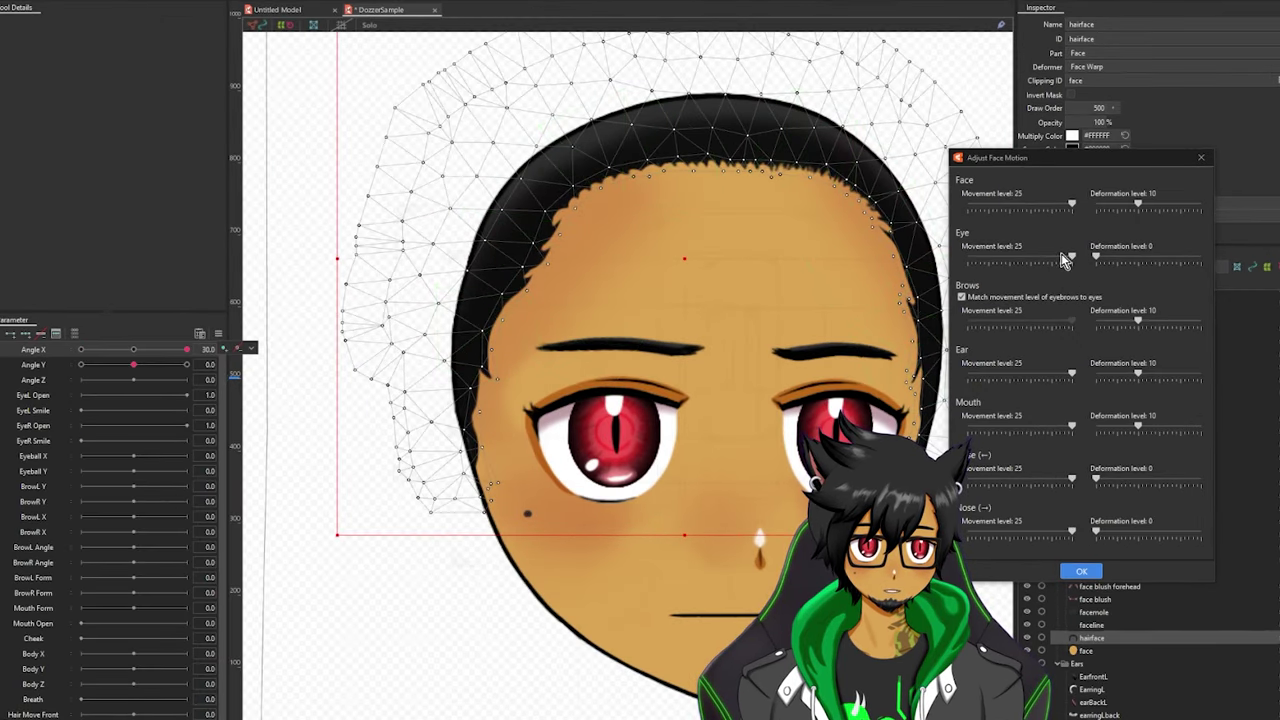
# Raise the Eye deformation level to 20, scrubbing Angle X to check the eyes
pyautogui.moveTo(1062, 263); pyautogui.dragTo(1100, 265)
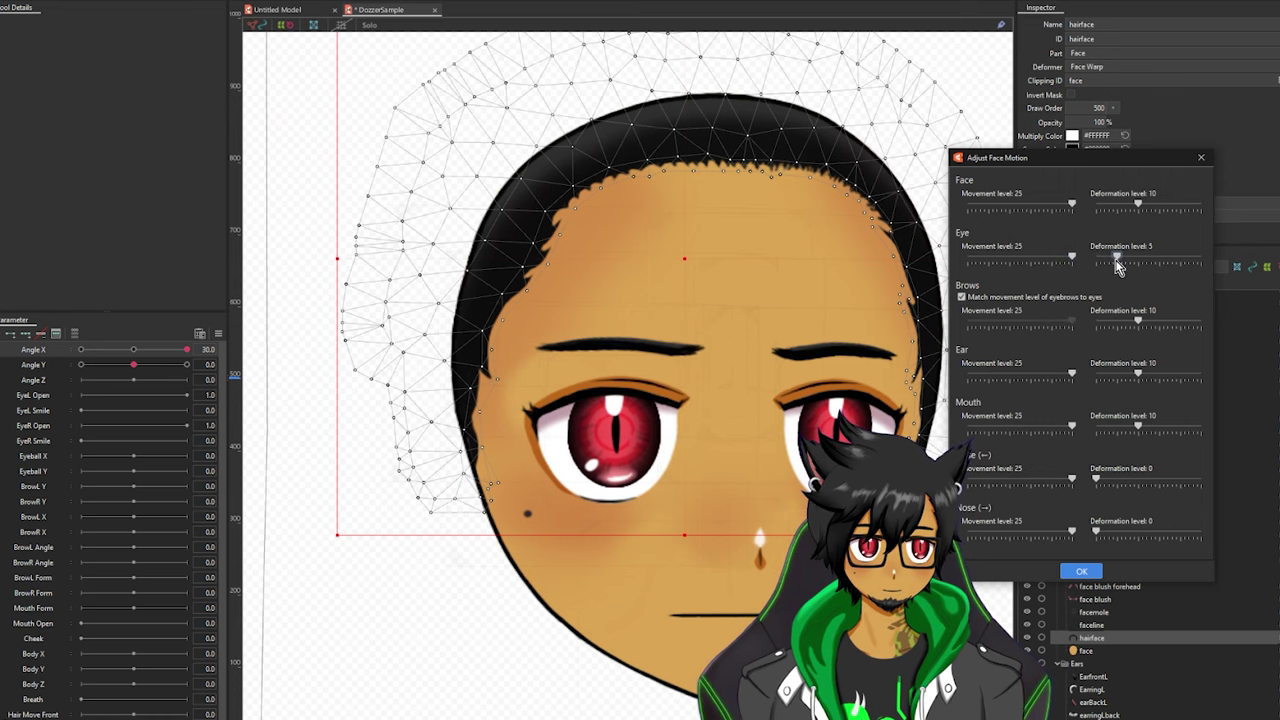
pyautogui.moveTo(188, 353); pyautogui.dragTo(135, 372)
pyautogui.moveTo(1116, 258); pyautogui.dragTo(1180, 258)
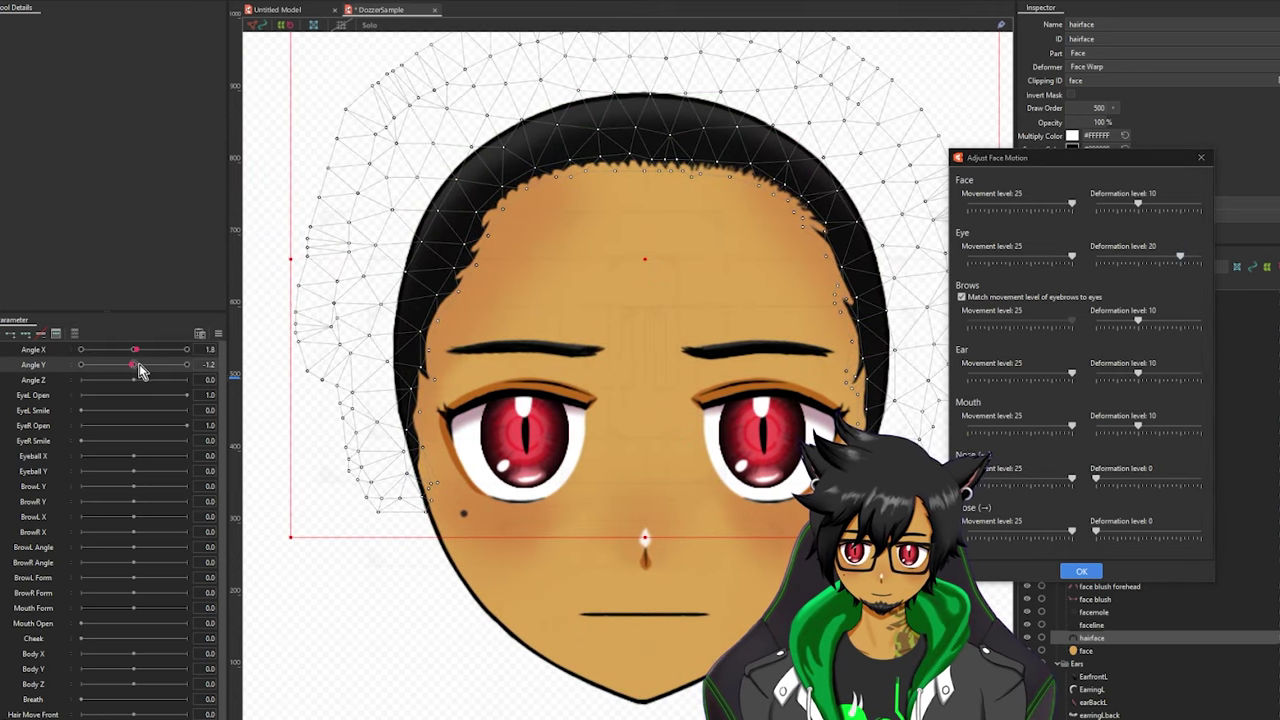
pyautogui.moveTo(133, 351)
pyautogui.mouseDown()
pyautogui.moveTo(89, 357)
pyautogui.moveTo(213, 360)
pyautogui.moveTo(133, 363)
pyautogui.mouseUp()
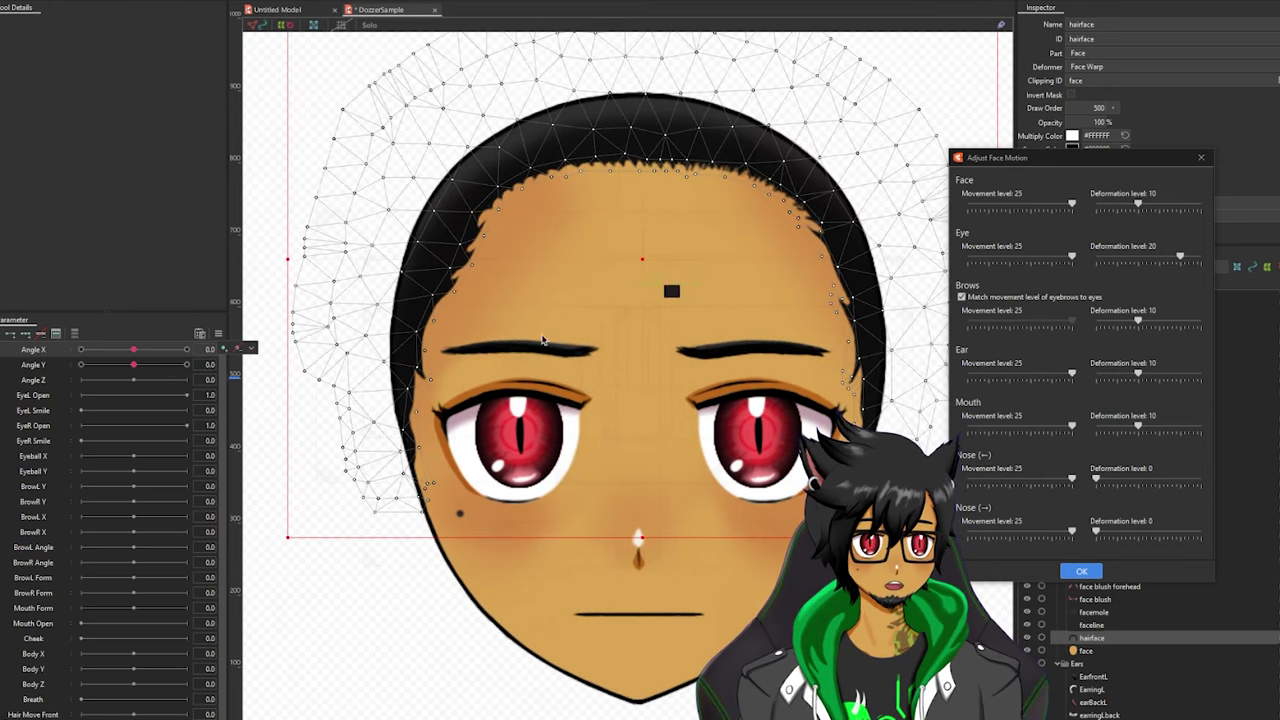
pyautogui.moveTo(130, 360); pyautogui.dragTo(197, 380)
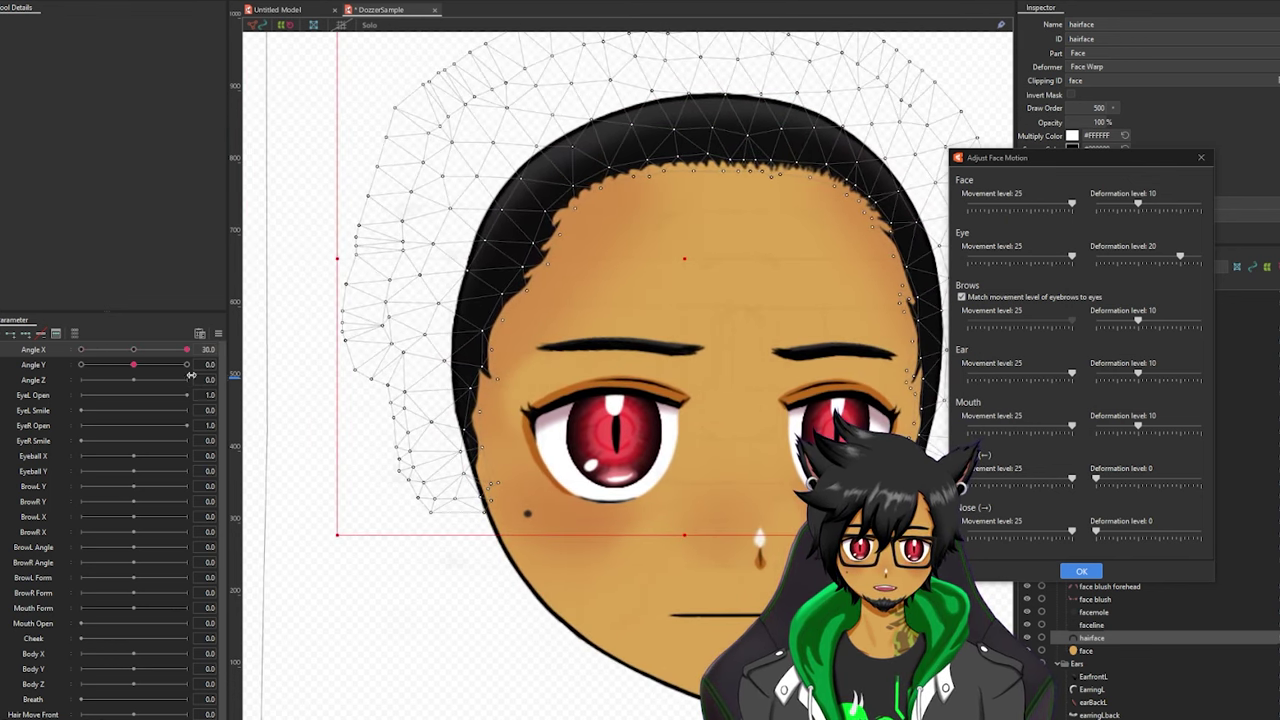